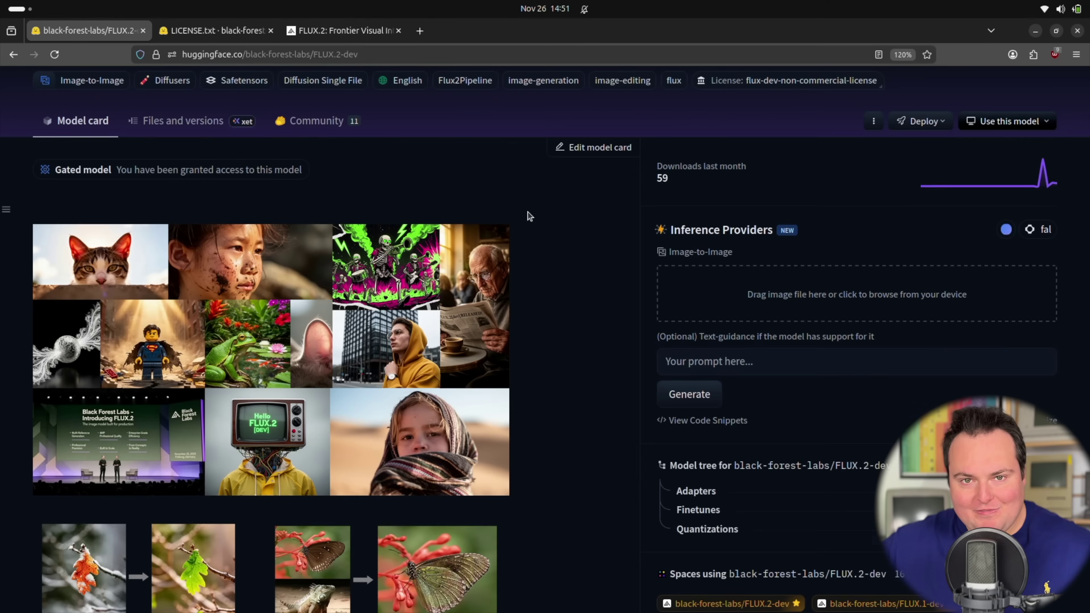
# - Scroll the FLUX.2-dev model card past the example grid, Key Features and diffusers Usage code to Risks
pyautogui.scroll(-5, 567, 216)
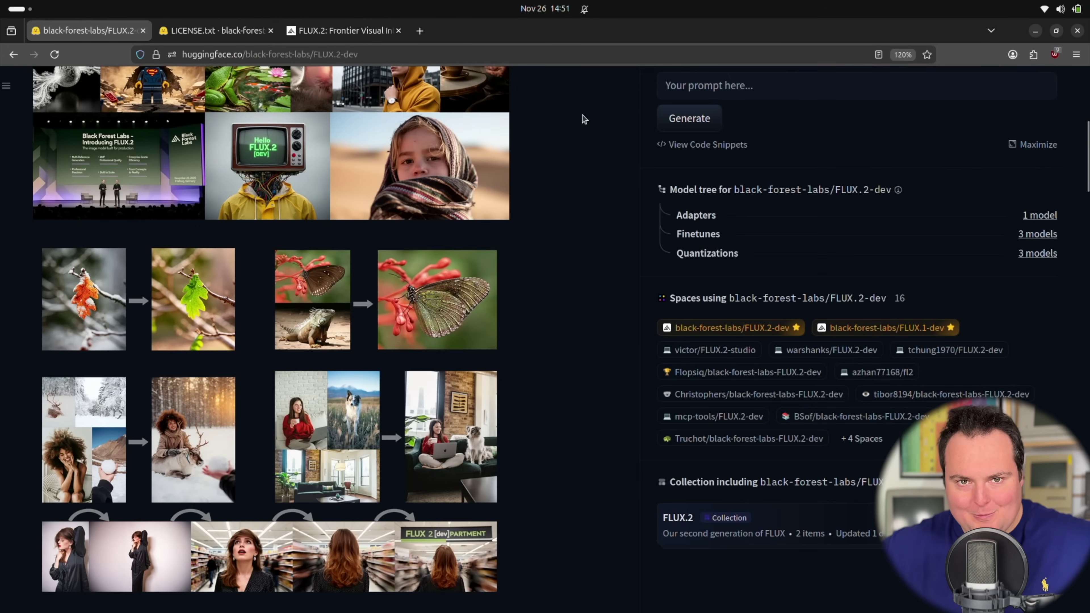
pyautogui.scroll(-5, 584, 119)
pyautogui.scroll(-5, 560, 111)
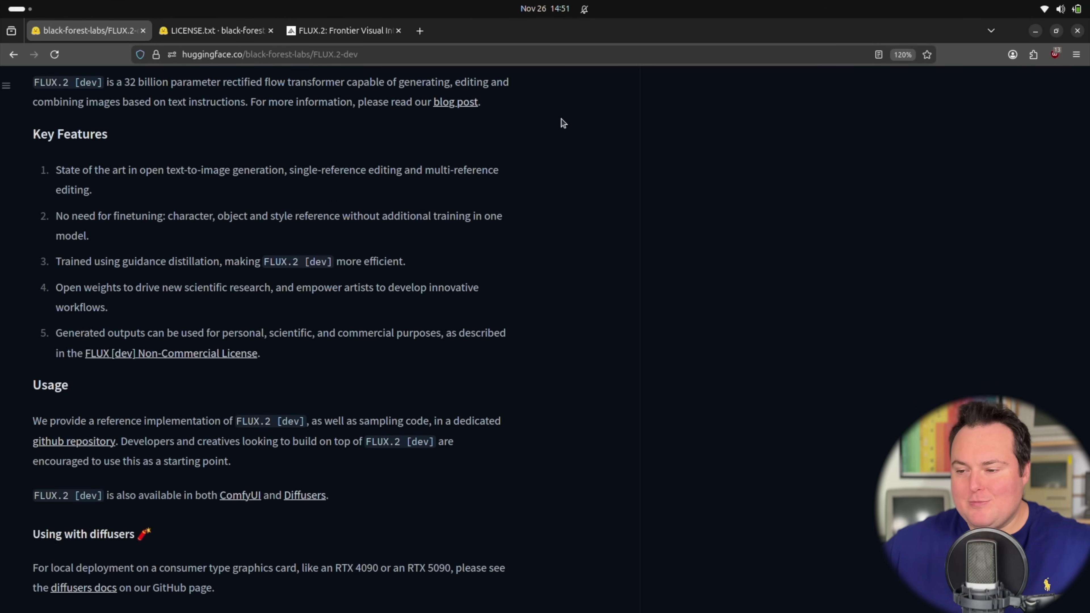
pyautogui.scroll(-8, 564, 123)
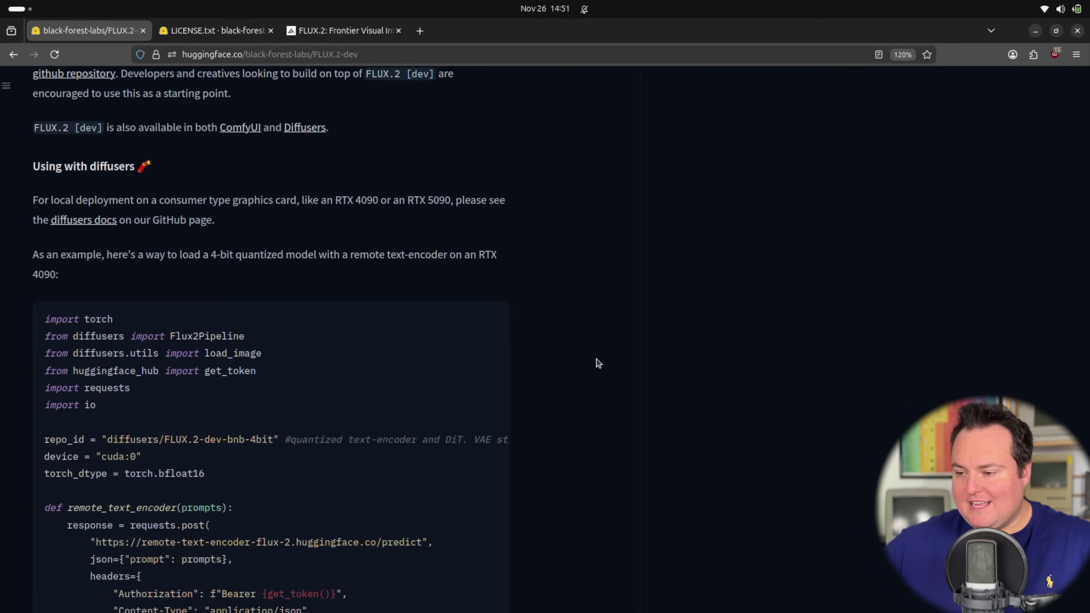
pyautogui.scroll(-4, 598, 364)
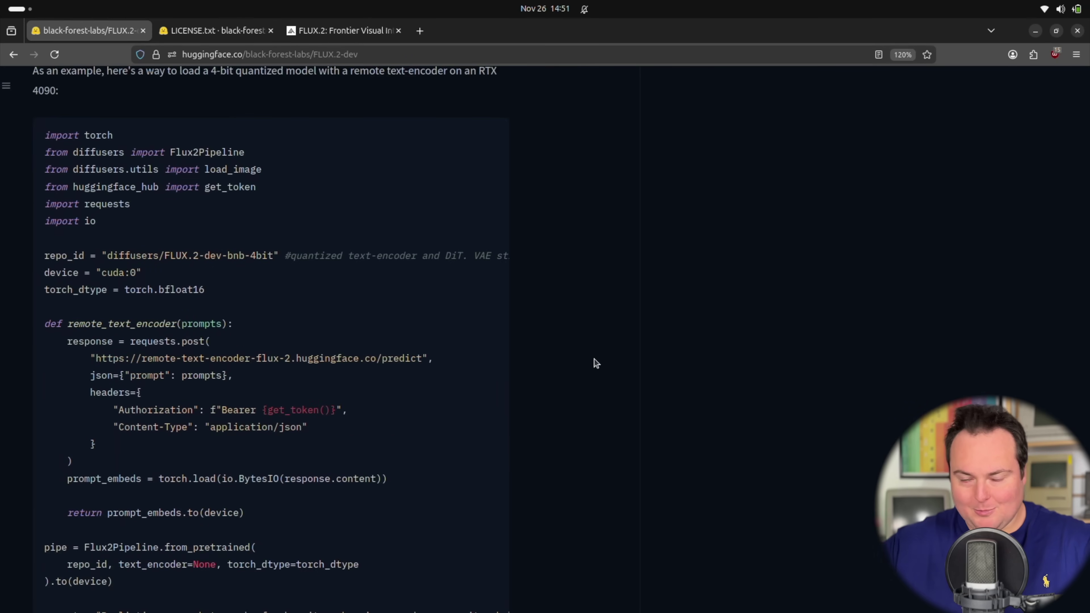
pyautogui.scroll(-8, 577, 394)
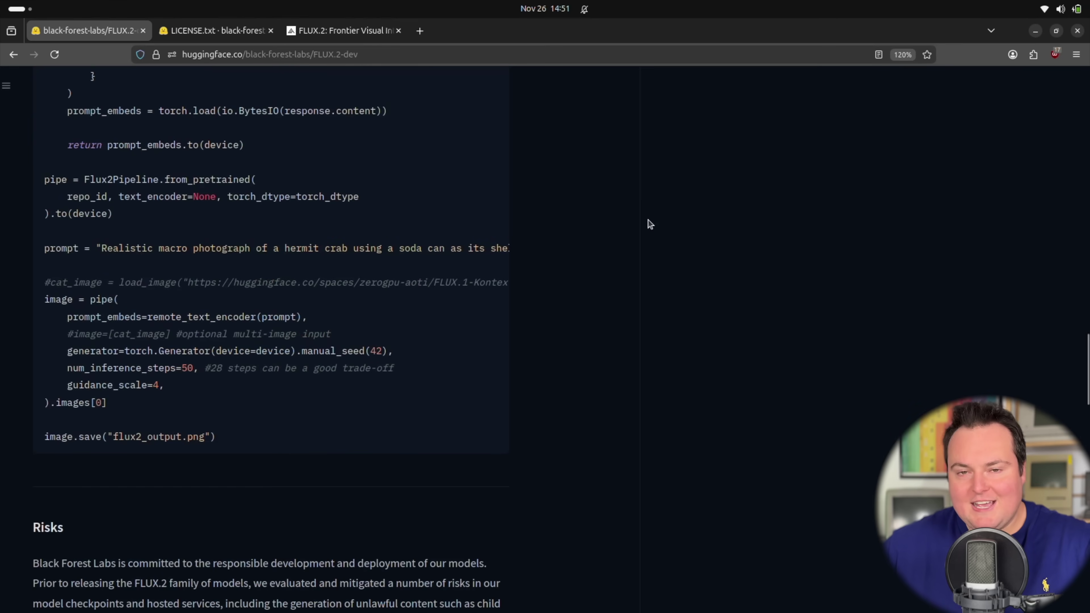
pyautogui.scroll(-8, 650, 224)
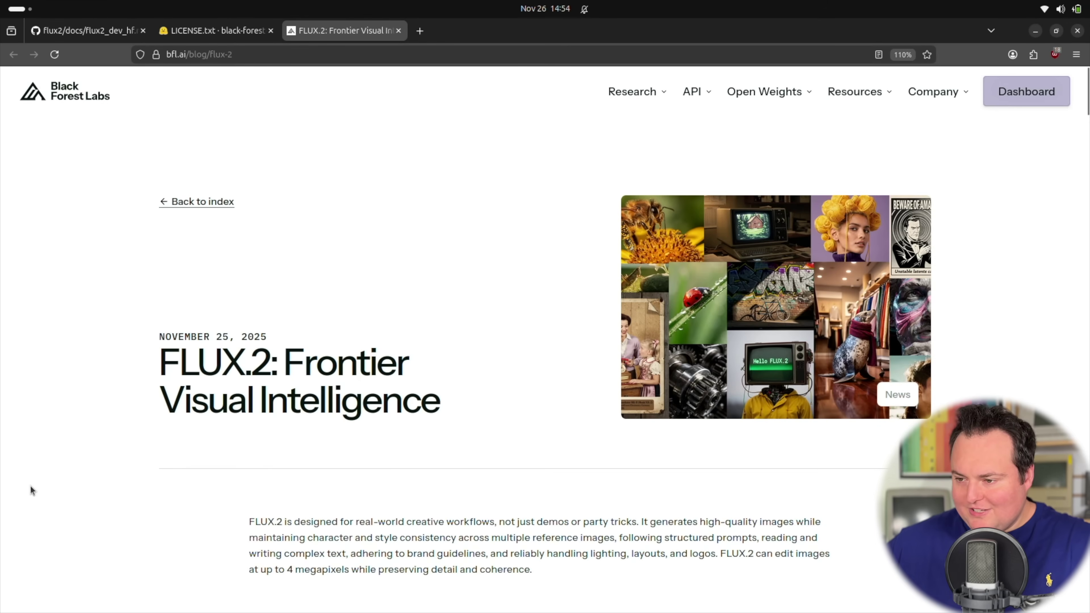
pyautogui.scroll(-7, 37, 484)
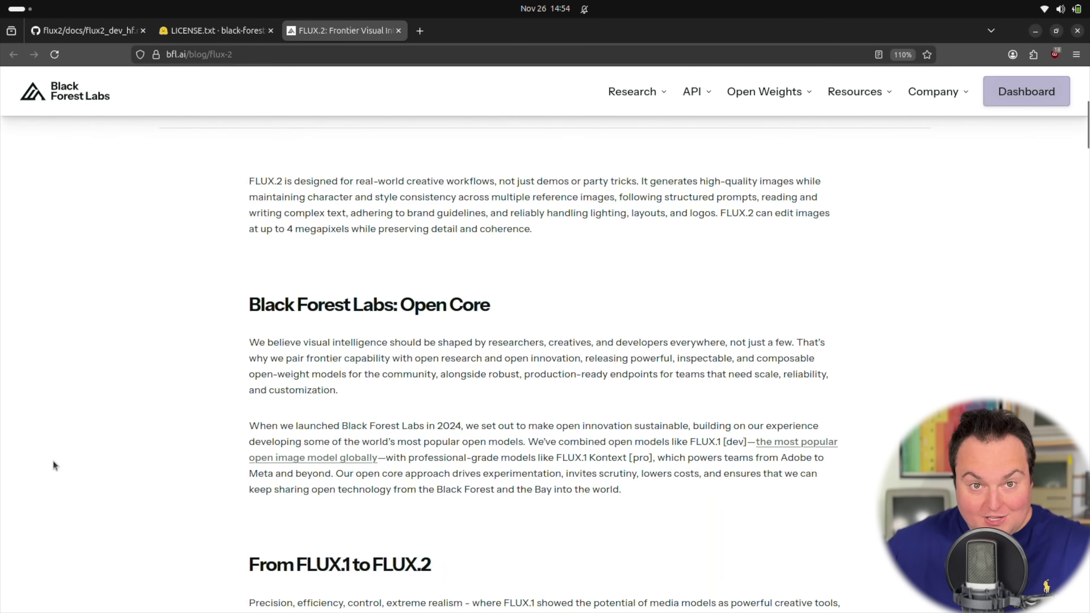
pyautogui.scroll(-7, 121, 388)
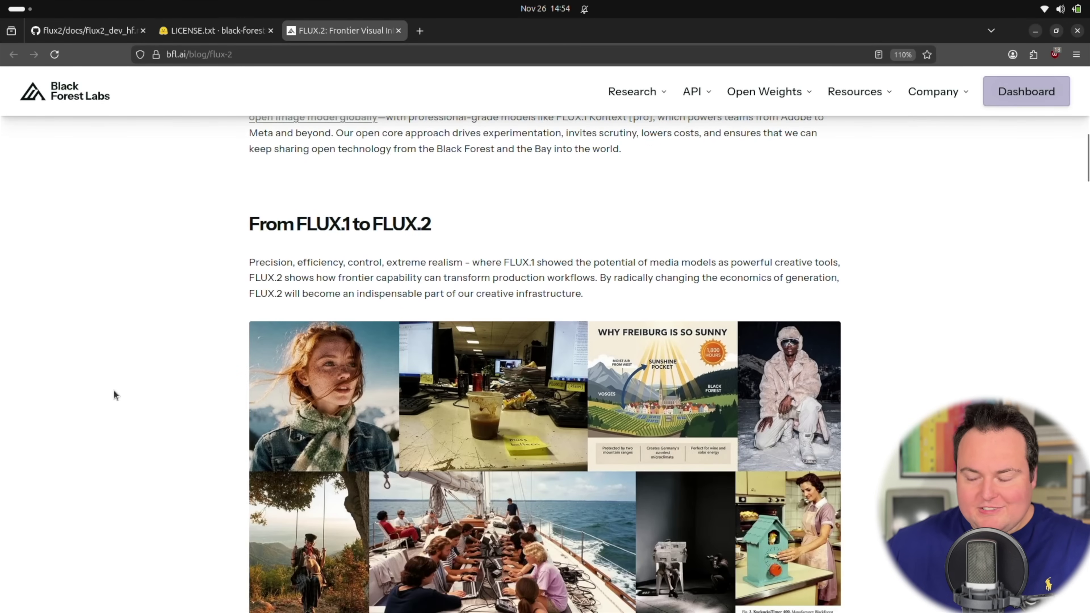
pyautogui.scroll(-15, 113, 390)
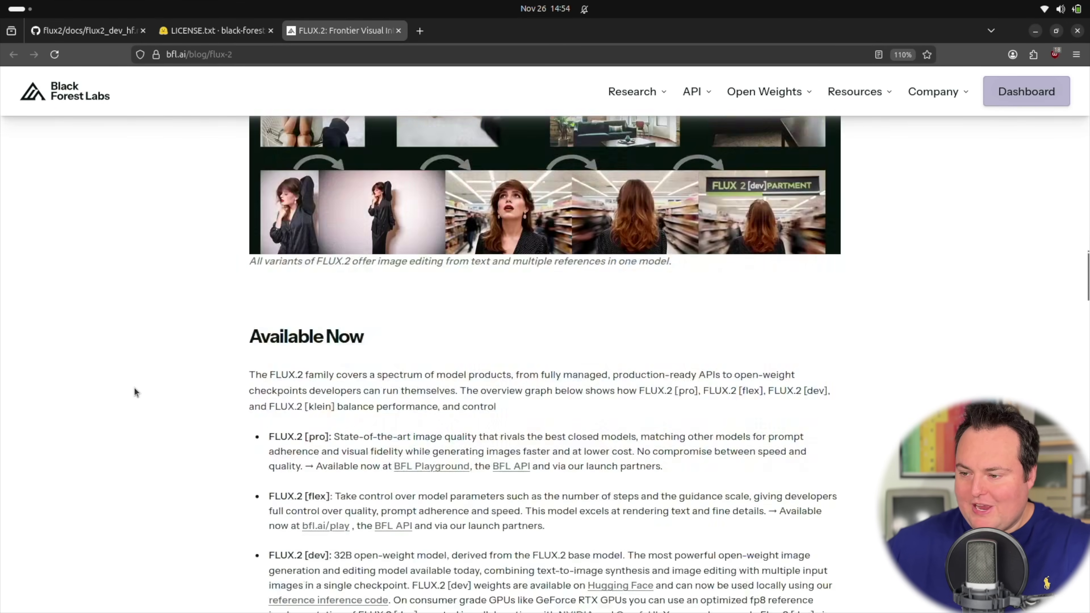
pyautogui.scroll(-5, 134, 388)
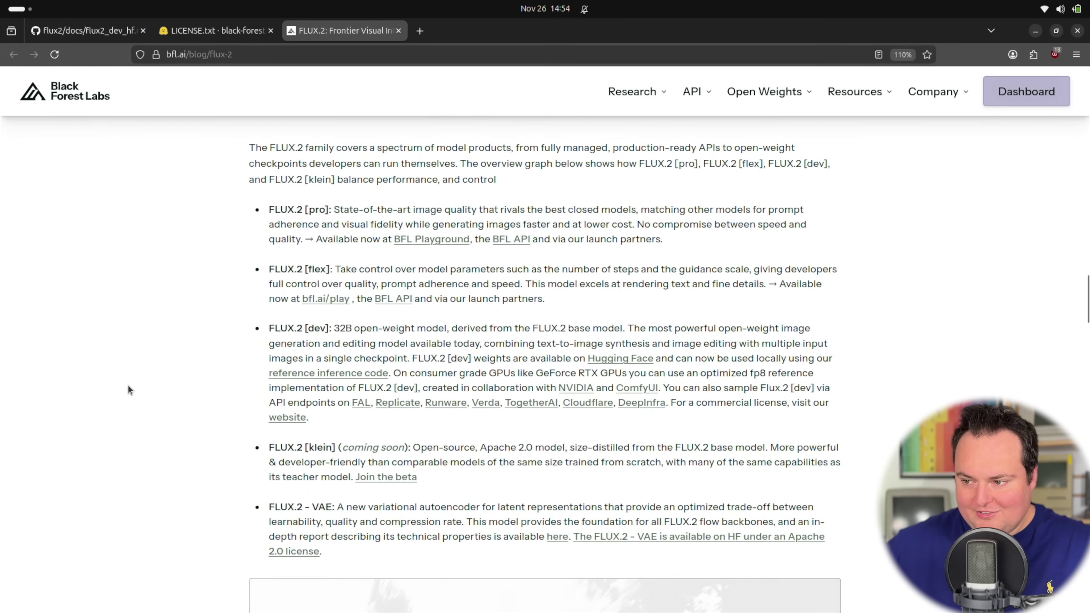
pyautogui.moveTo(267, 329); pyautogui.dragTo(333, 338)
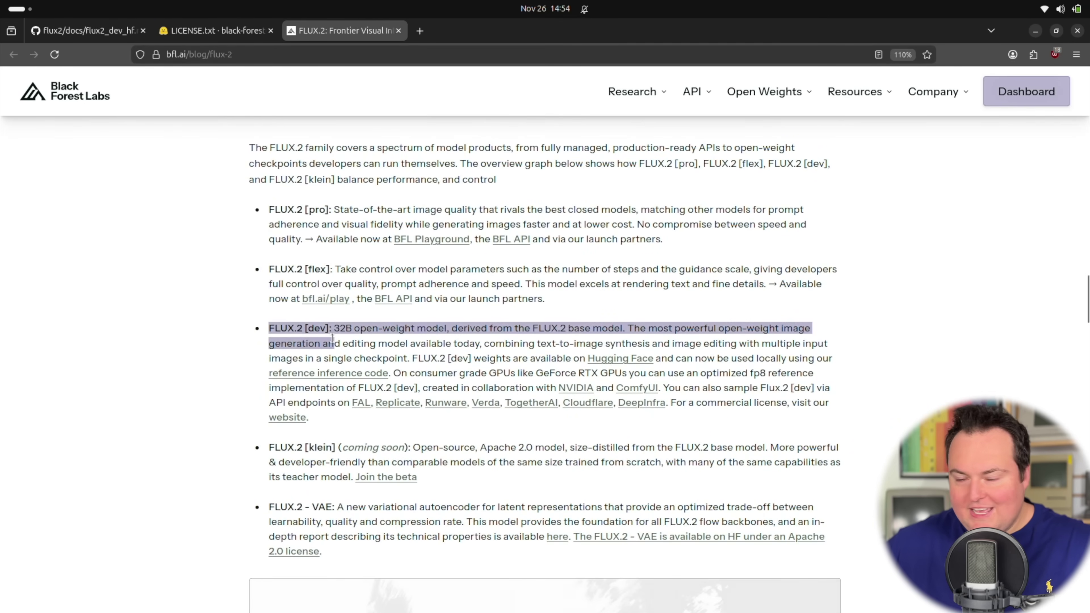
pyautogui.click(178, 302)
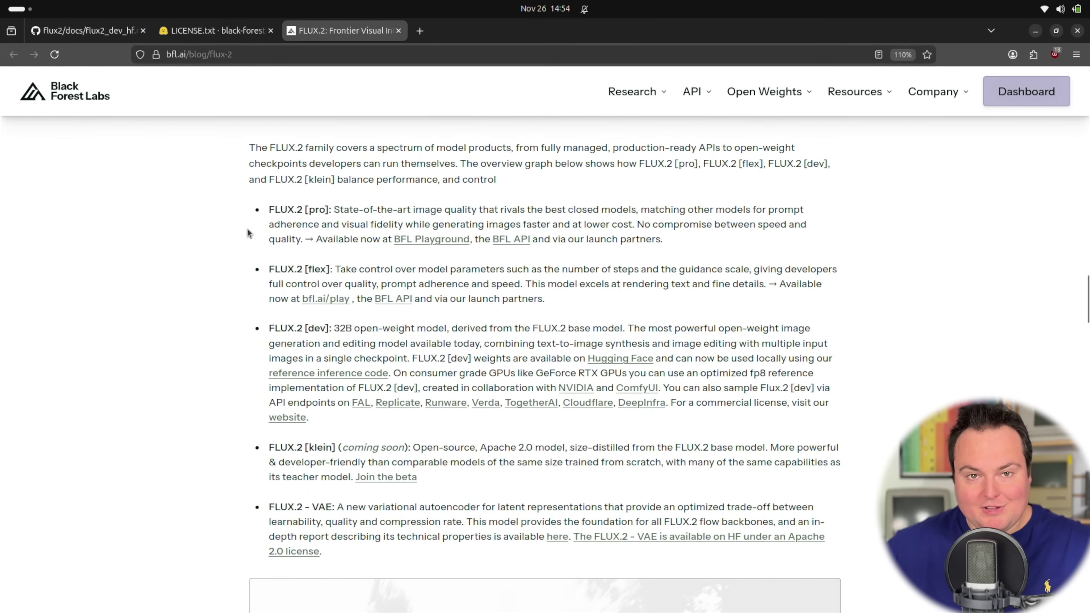
pyautogui.scroll(-2, 242, 237)
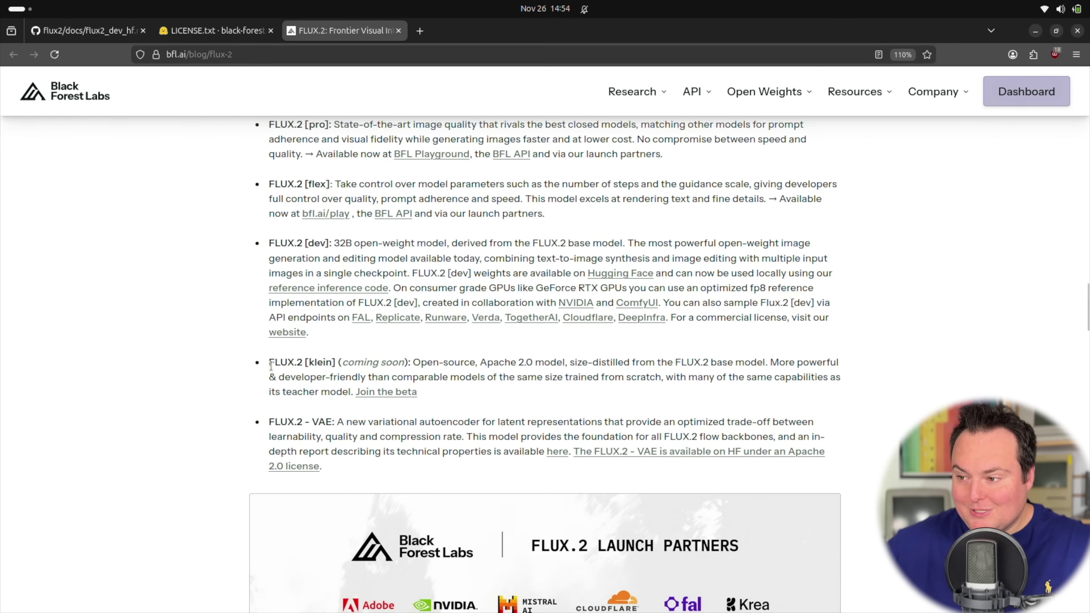
pyautogui.moveTo(419, 362); pyautogui.dragTo(568, 359)
pyautogui.click(614, 356)
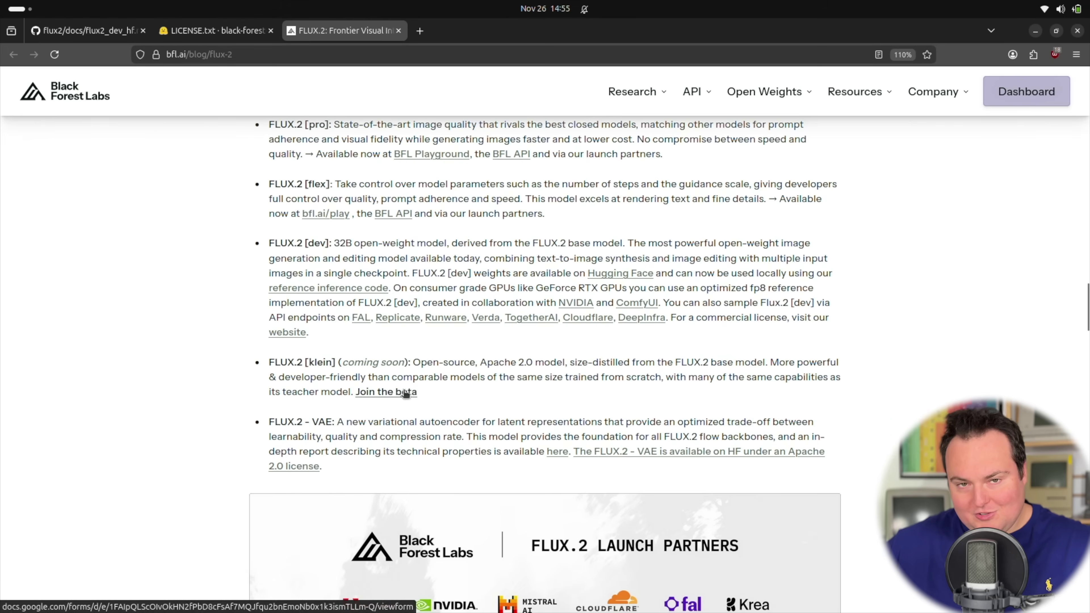
pyautogui.moveTo(438, 396); pyautogui.dragTo(243, 365)
pyautogui.click(238, 363)
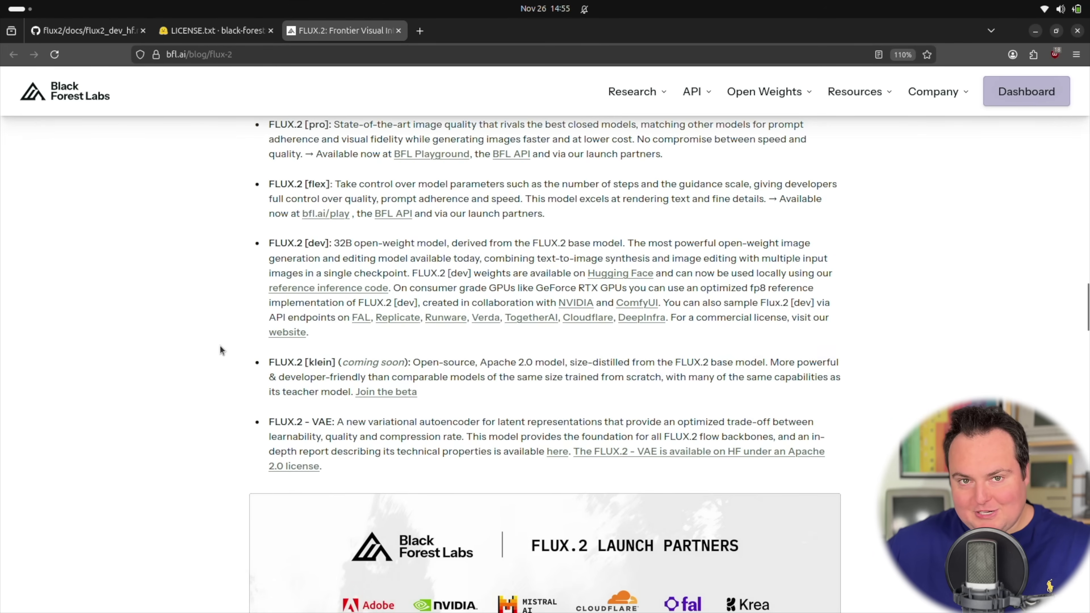
pyautogui.scroll(-1, 218, 339)
pyautogui.scroll(-3, 218, 339)
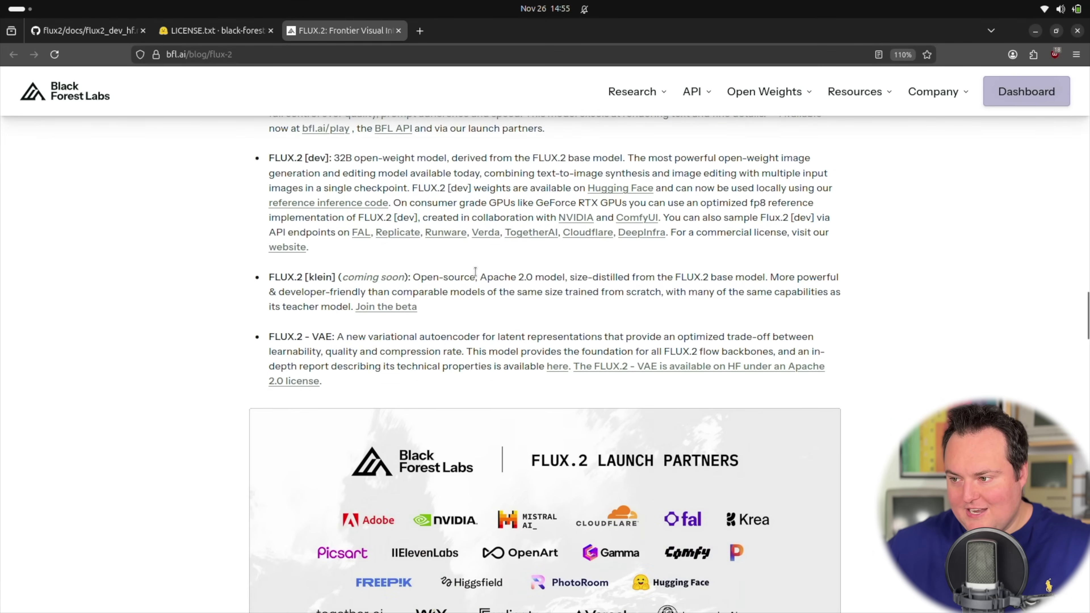
pyautogui.moveTo(479, 277); pyautogui.dragTo(544, 277)
pyautogui.click(111, 312)
pyautogui.scroll(-10, 111, 310)
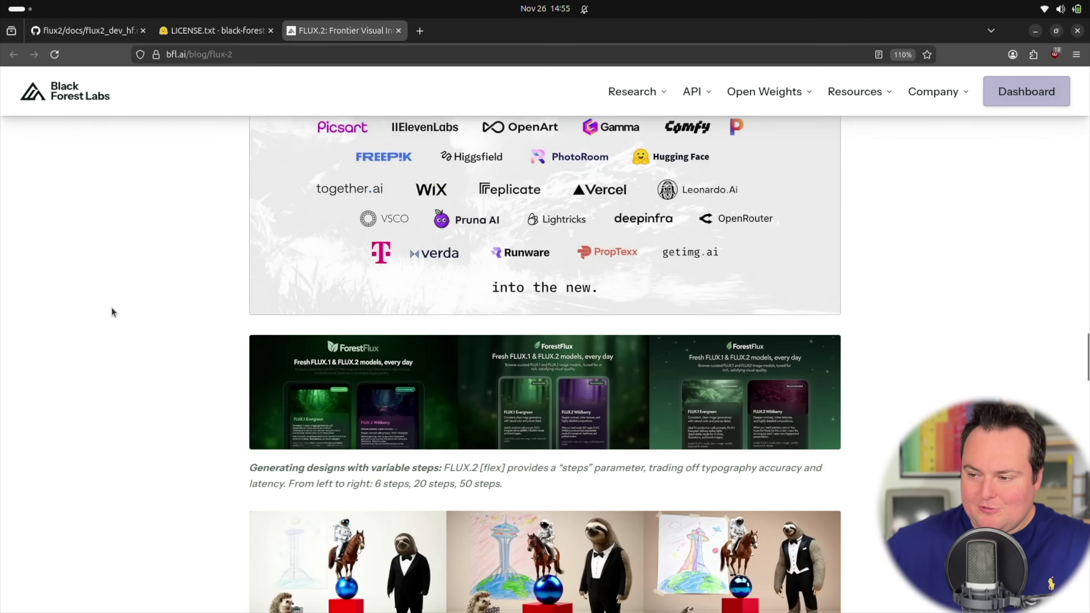
pyautogui.scroll(-10, 112, 308)
pyautogui.scroll(15, 111, 307)
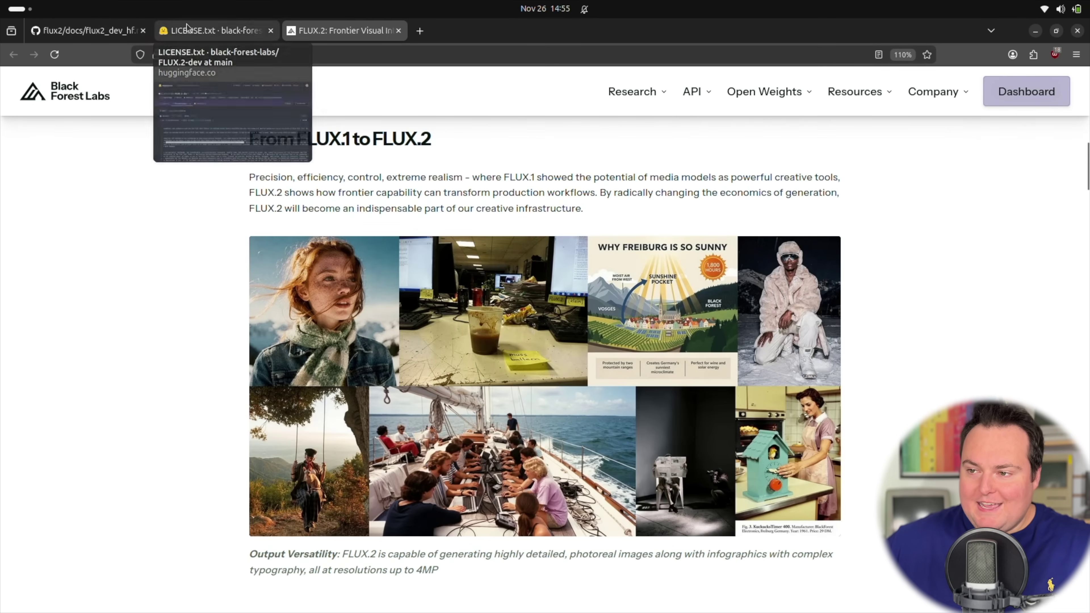
# - Switch to the FLUX.2-dev LICENSE.txt page to check the licence
pyautogui.click(194, 30)
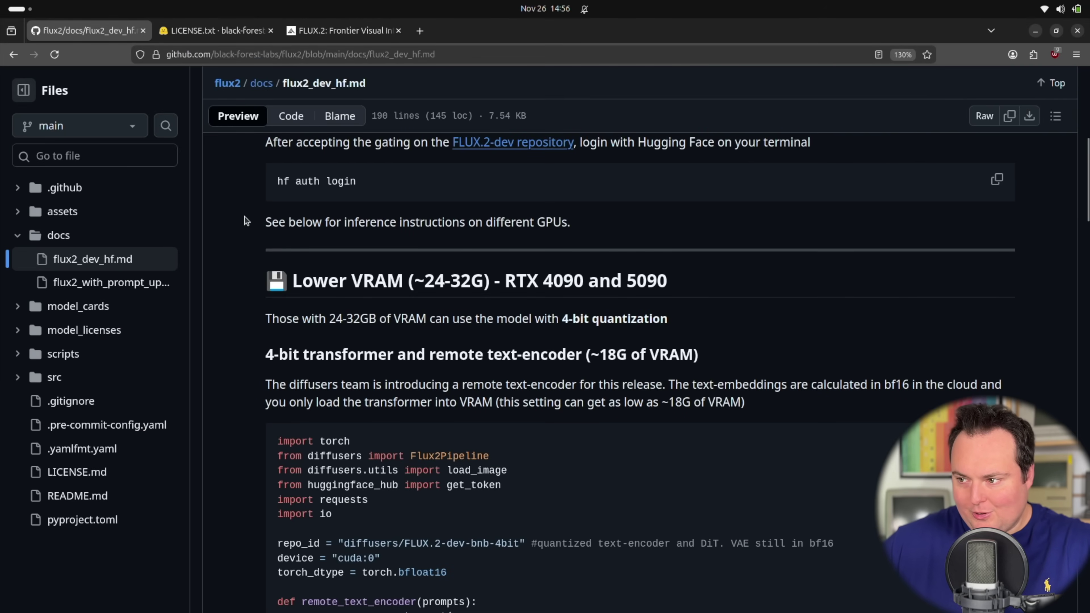
# - Scroll flux2_dev_hf.md to the ~20G VRAM 4-bit transformer and text-encoder example and select its code block
pyautogui.scroll(-3, 246, 221)
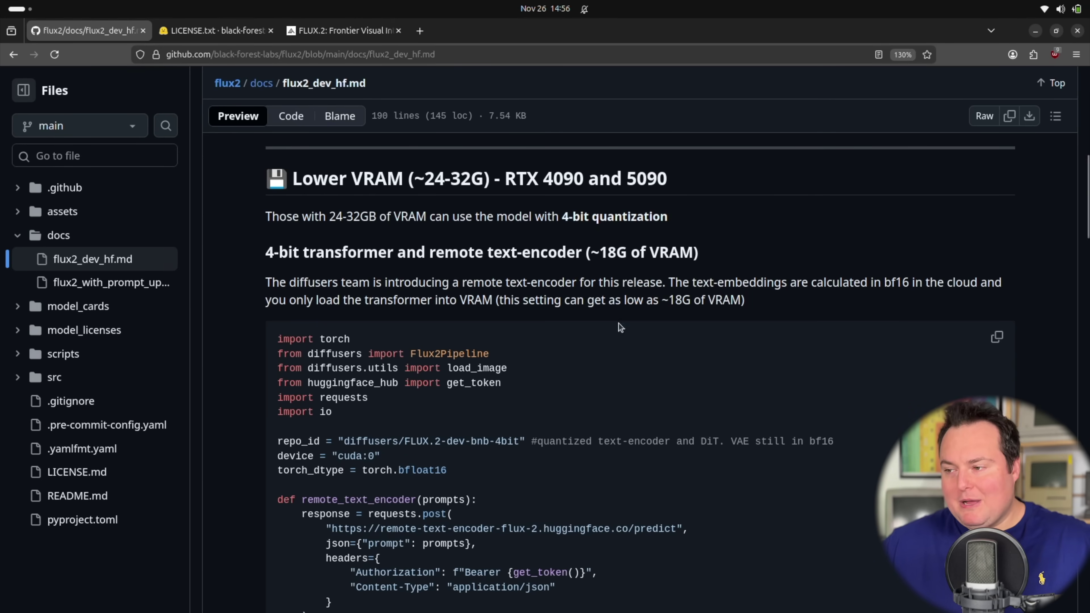
pyautogui.scroll(-5, 433, 249)
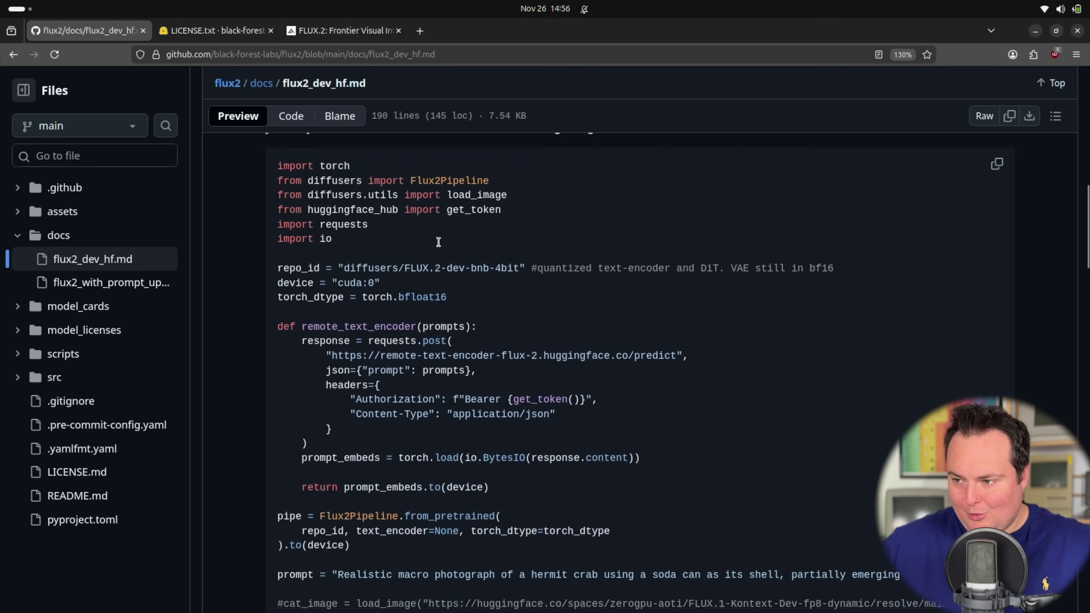
pyautogui.scroll(7, 261, 234)
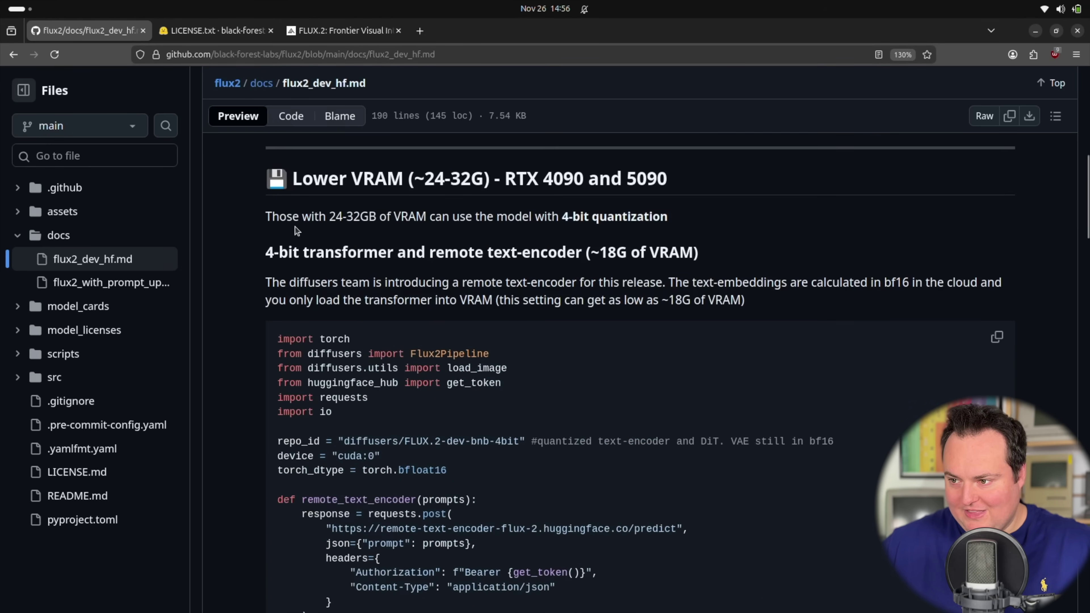
pyautogui.scroll(-16, 258, 236)
pyautogui.scroll(-3, 259, 239)
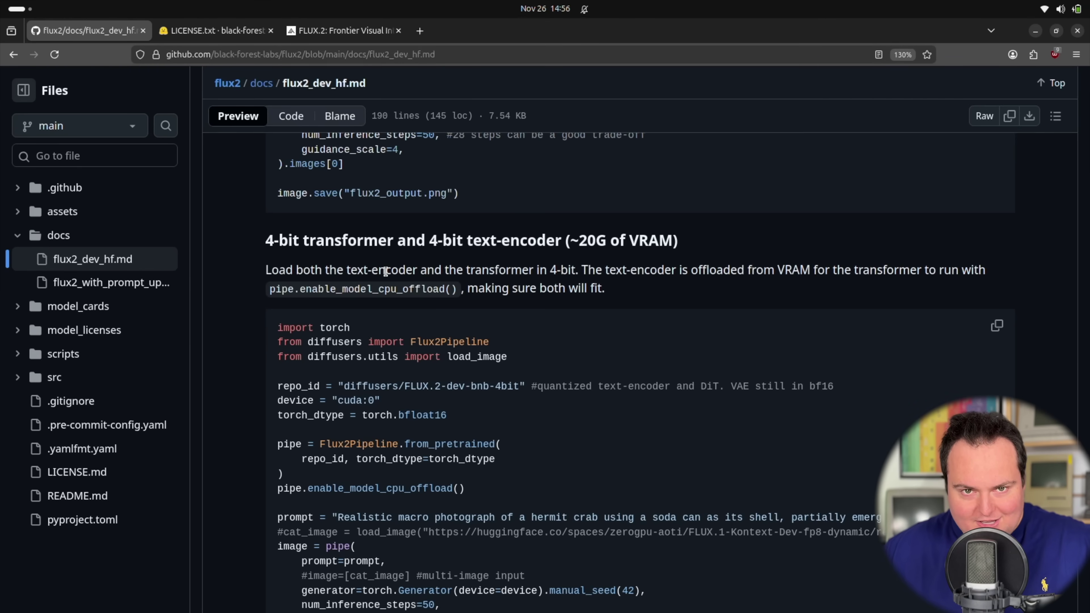
pyautogui.scroll(-5, 386, 271)
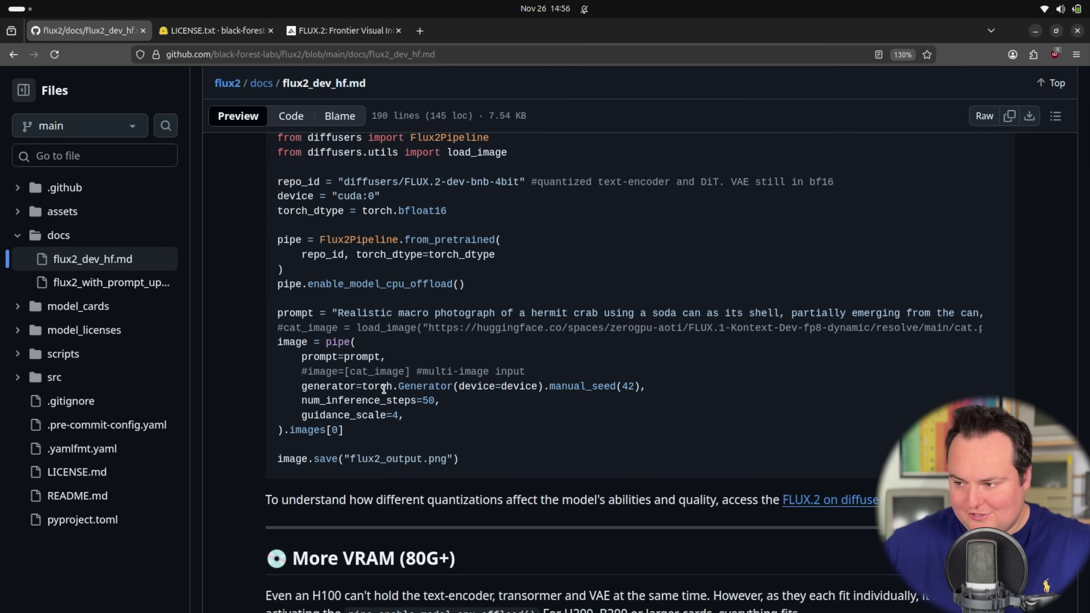
pyautogui.scroll(-3, 484, 368)
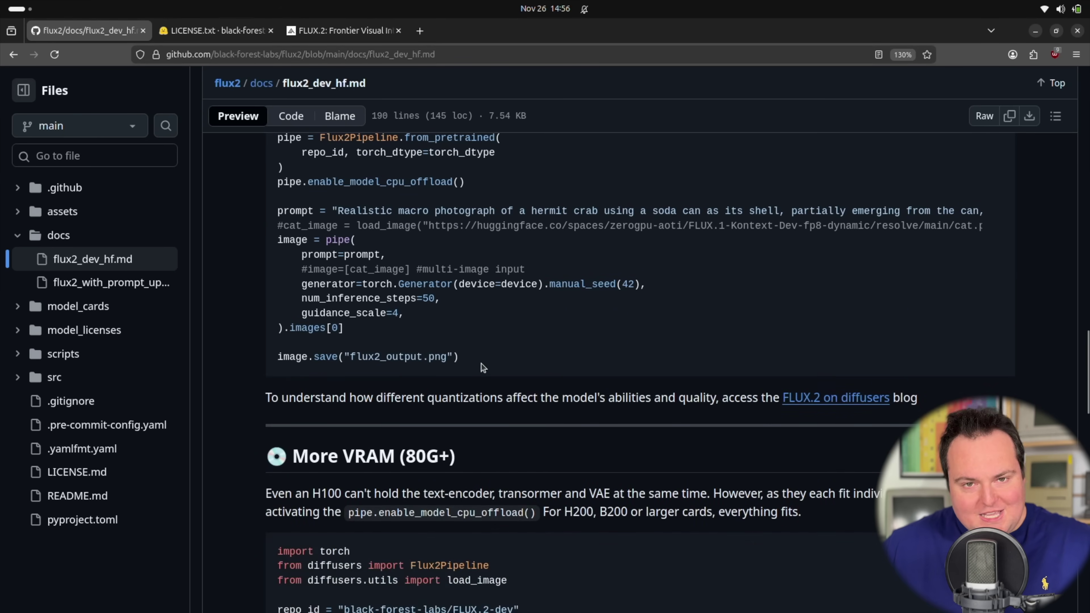
pyautogui.scroll(5, 484, 368)
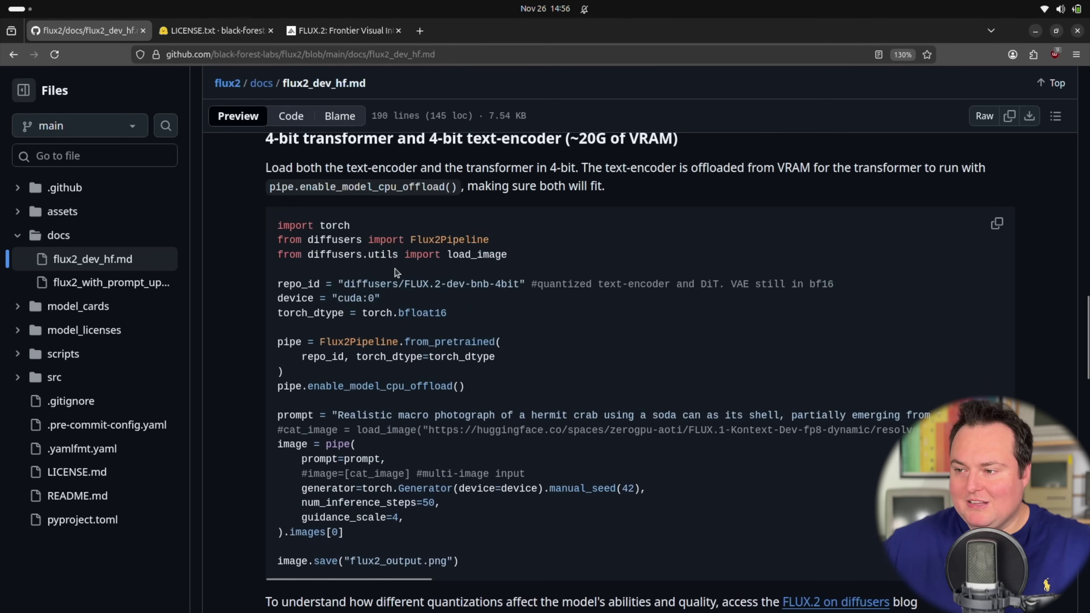
pyautogui.moveTo(280, 227); pyautogui.dragTo(242, 216)
pyautogui.click(534, 533)
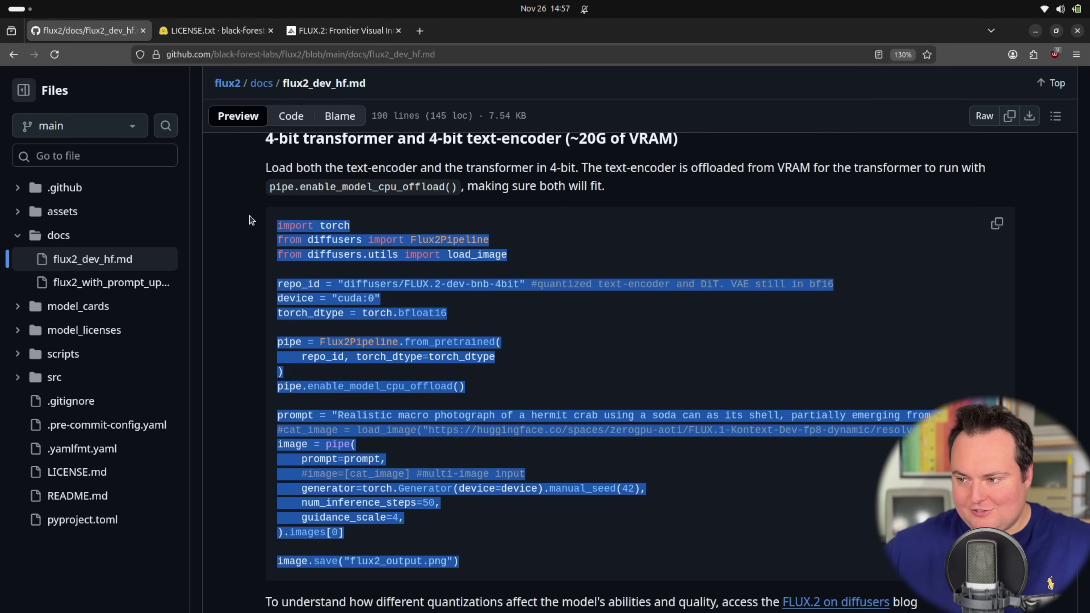
pyautogui.click(730, 336)
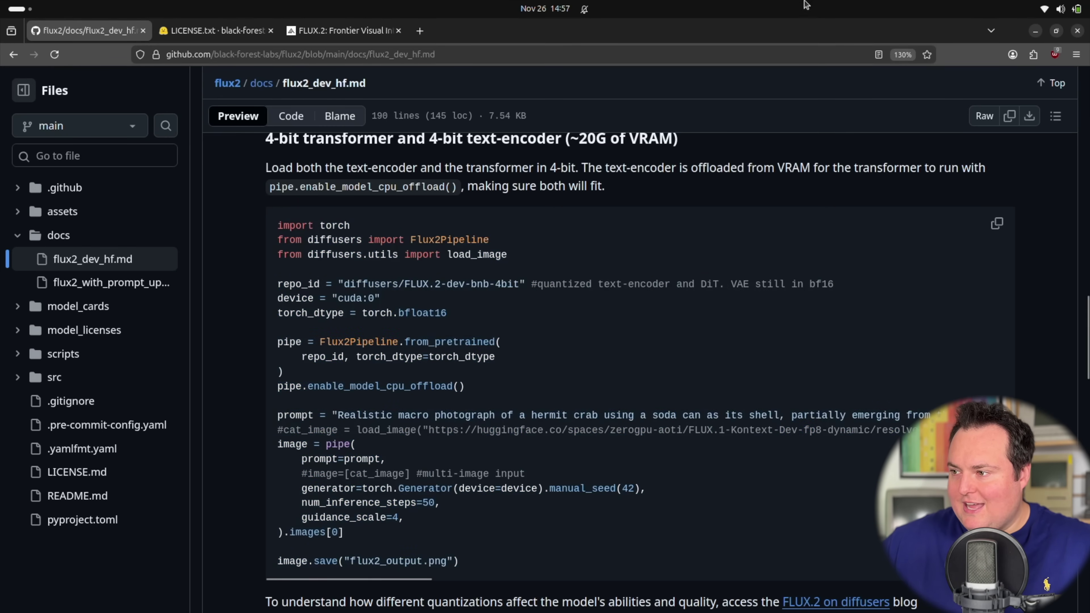
# - Run python f1.py in the flux2 terminal to serve the FLUX.2 Generator on port 7860
pyautogui.click(1055, 33)
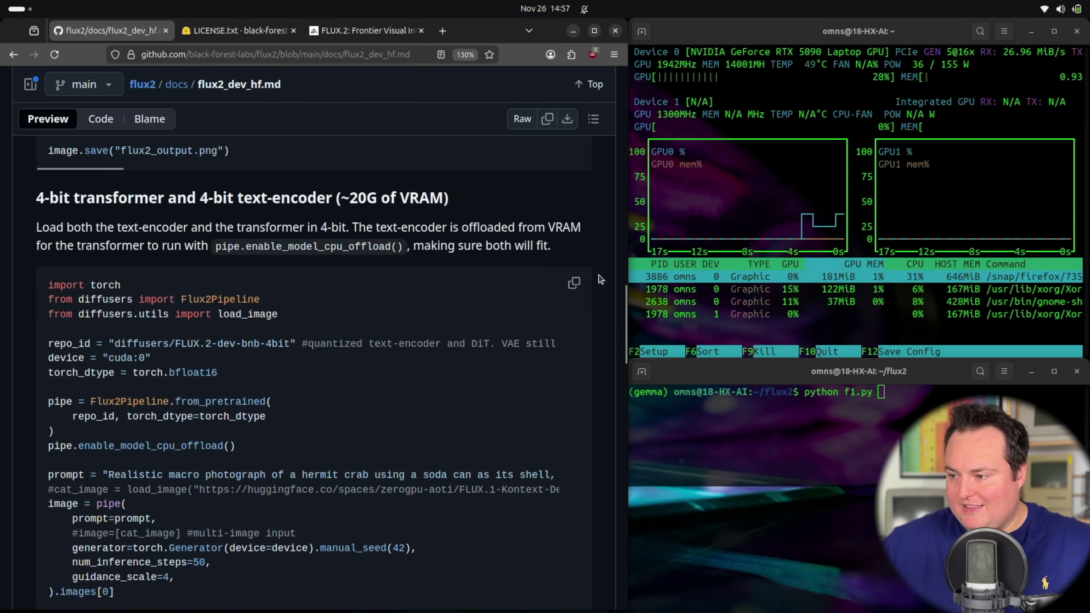
pyautogui.click(715, 426)
pyautogui.press('Return')
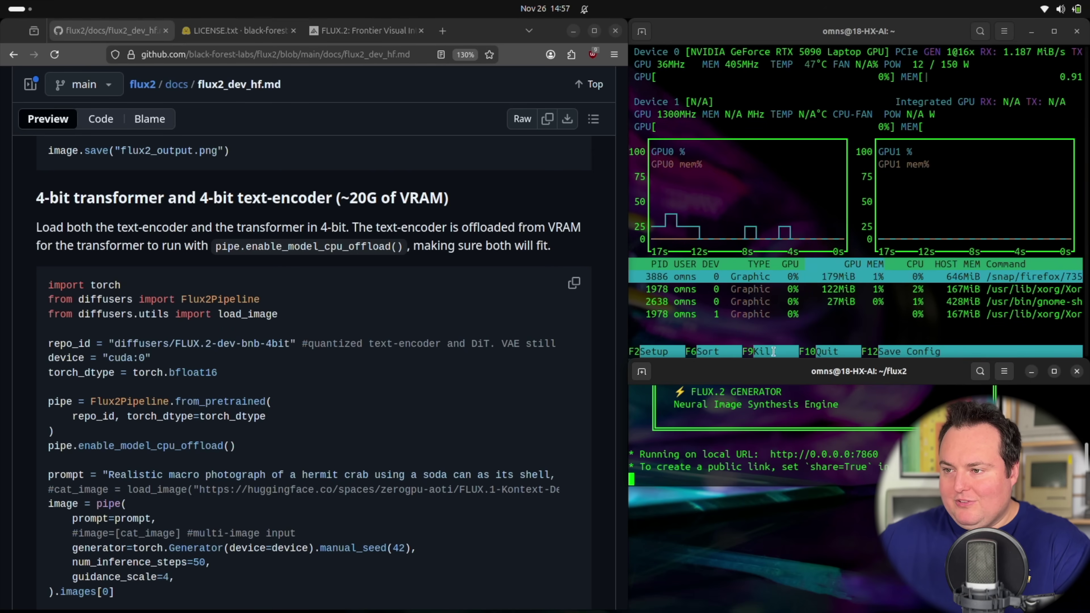
# - Open the local FLUX.2 Generator and render the 'Agent Poopman: Flush Twice' poster at 1024x1024, 50 steps
pyautogui.keyDown('ctrl'); pyautogui.click(833, 455); pyautogui.keyUp('ctrl')
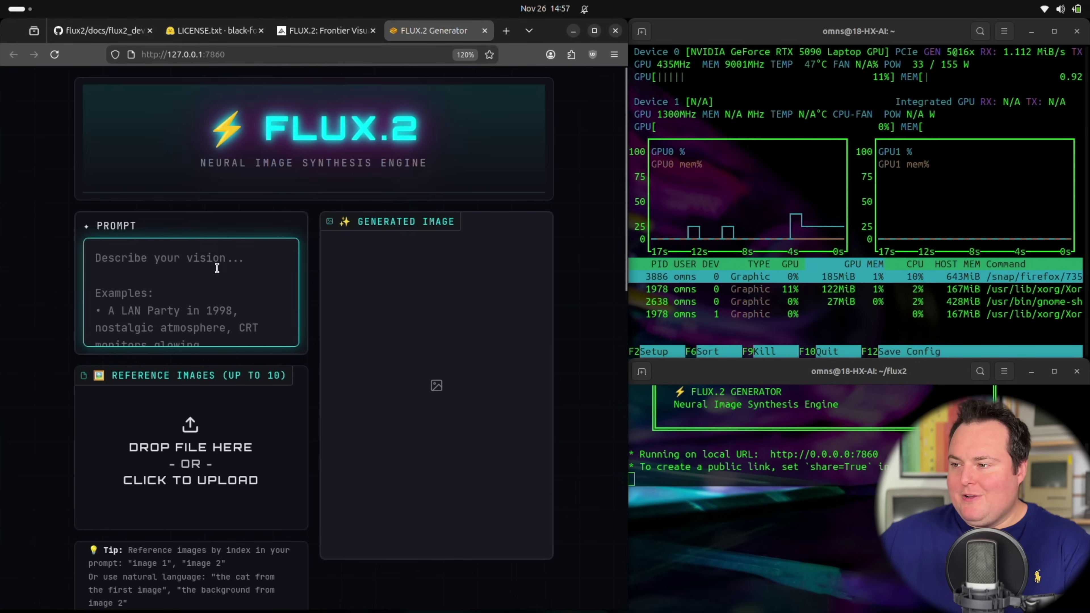
pyautogui.scroll(-10, 306, 191)
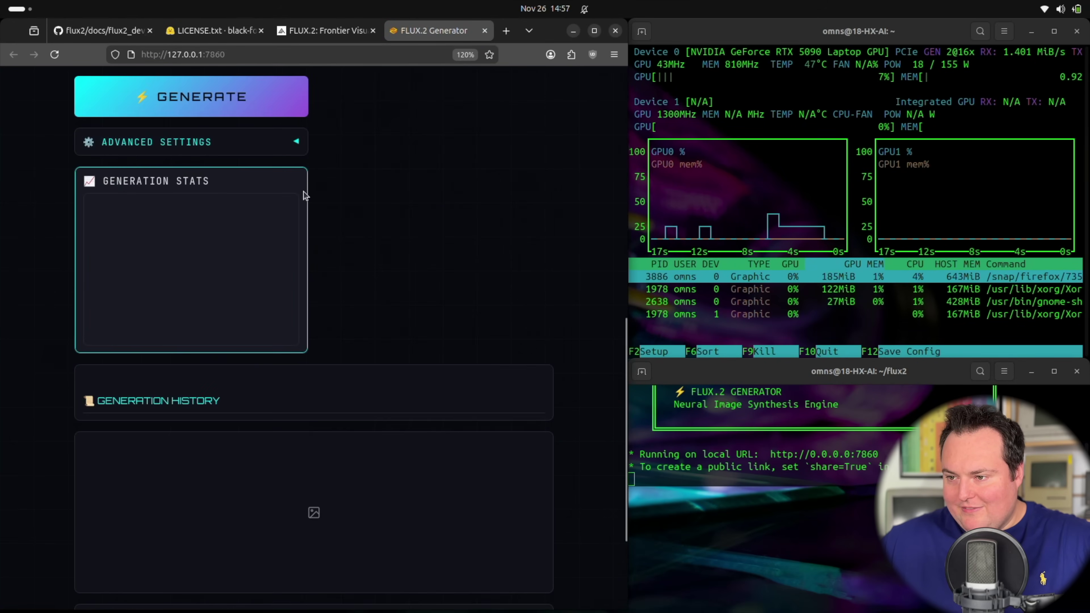
pyautogui.scroll(10, 314, 190)
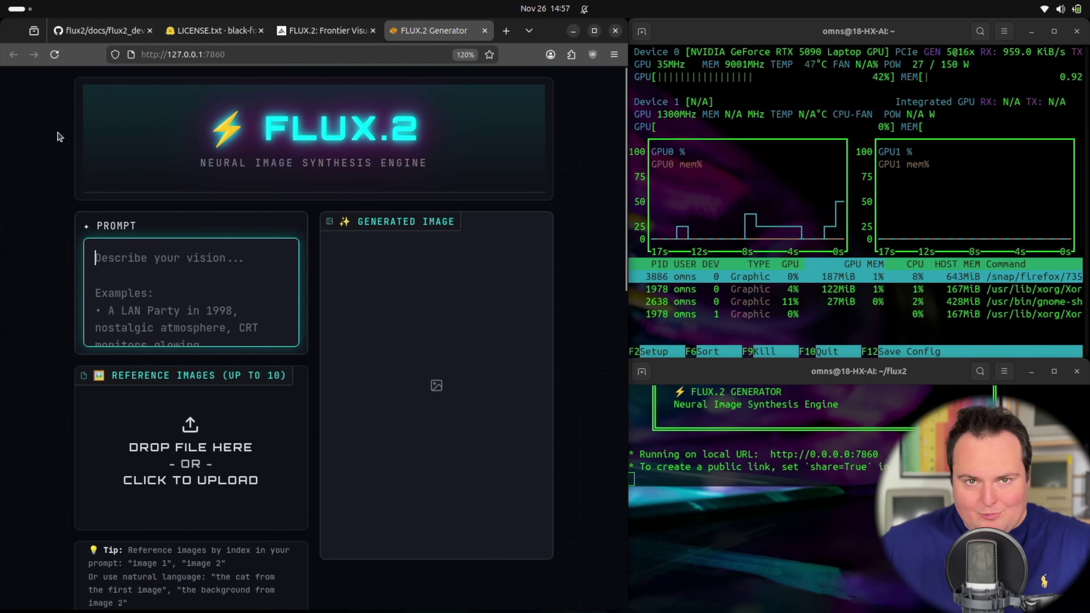
pyautogui.moveTo(227, 612)
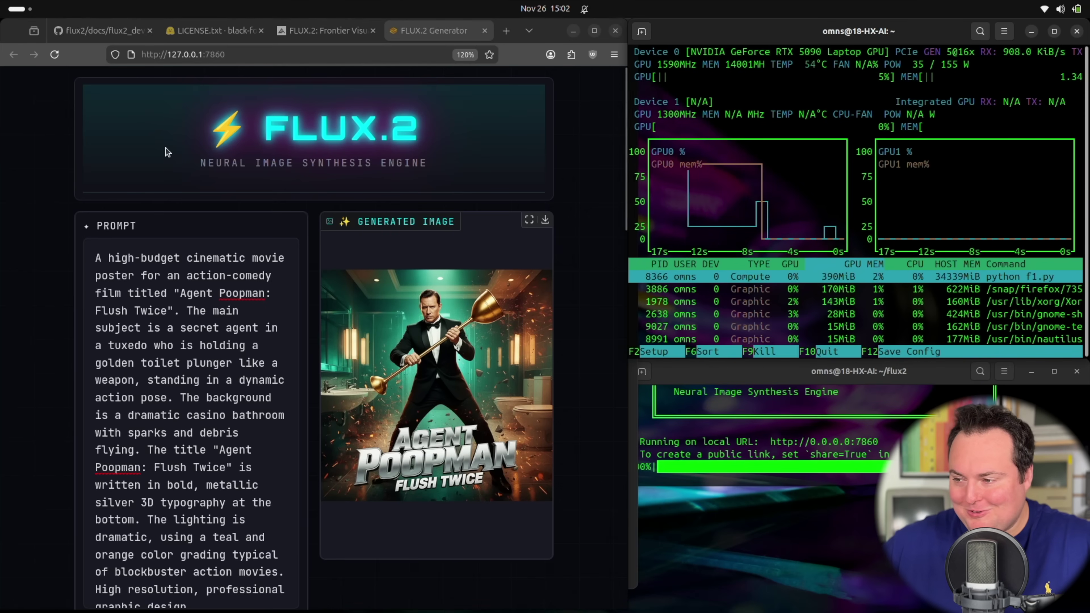
pyautogui.scroll(-5, 349, 232)
pyautogui.scroll(-8, 350, 261)
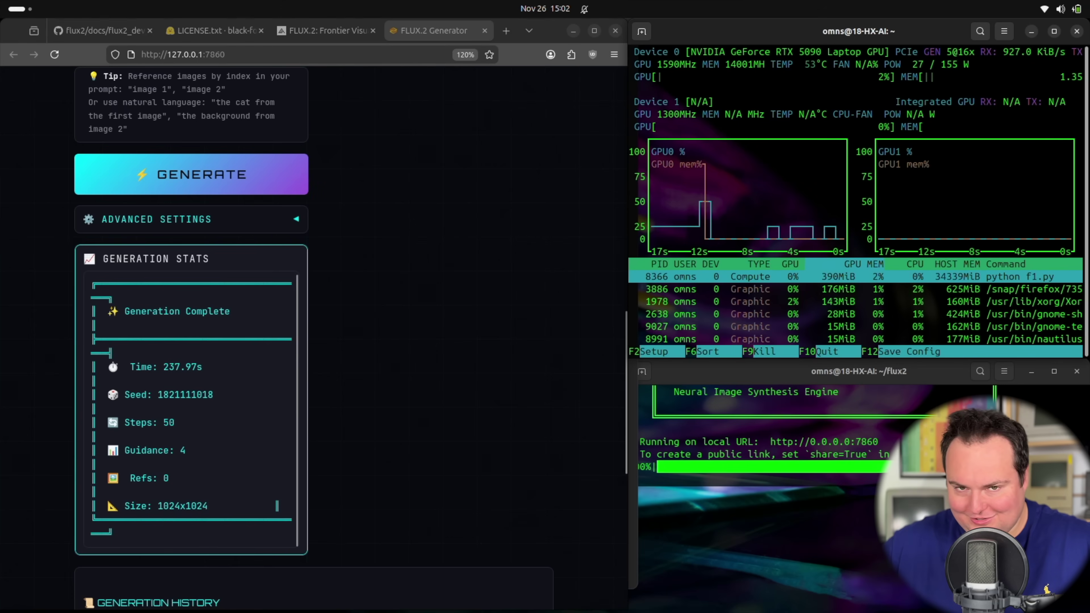
pyautogui.scroll(-3, 412, 292)
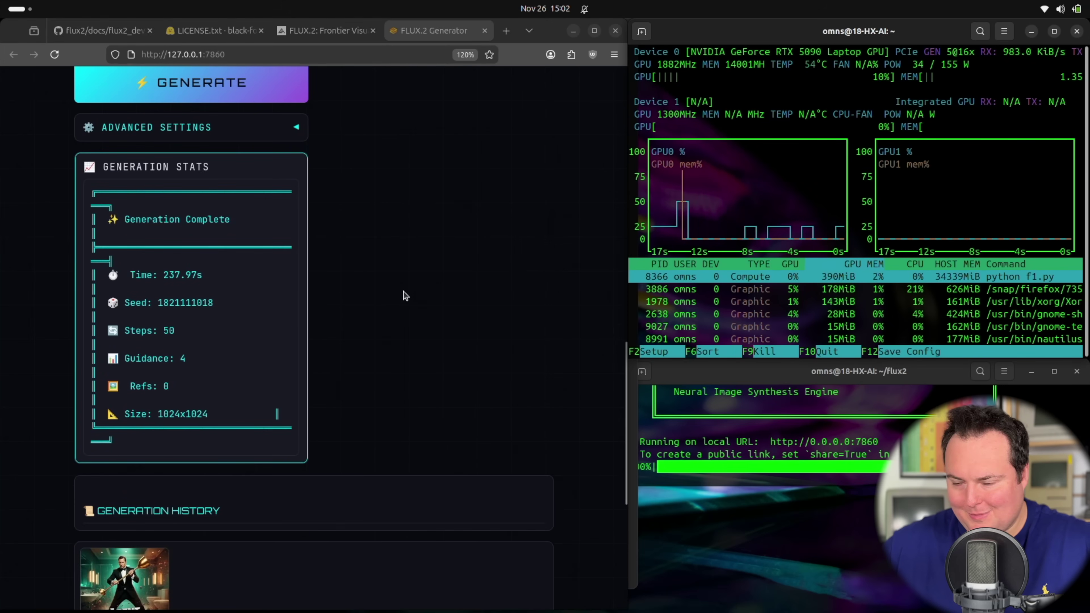
pyautogui.scroll(20, 405, 296)
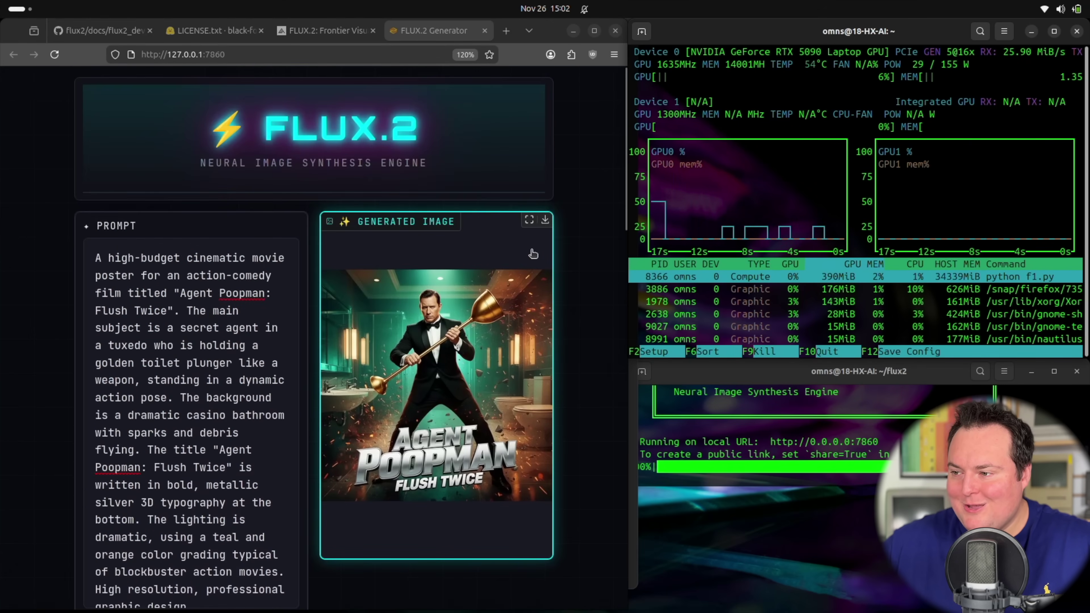
# - View the poster enlarged and maximize the browser before generating the RuneScape PVP scene
pyautogui.click(529, 221)
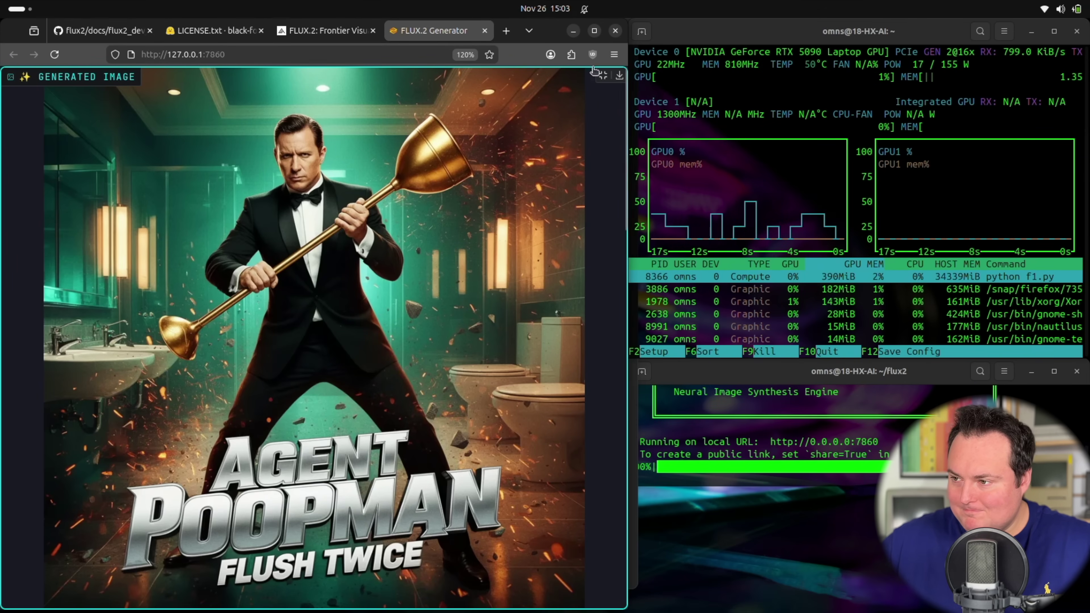
pyautogui.doubleClick(552, 34)
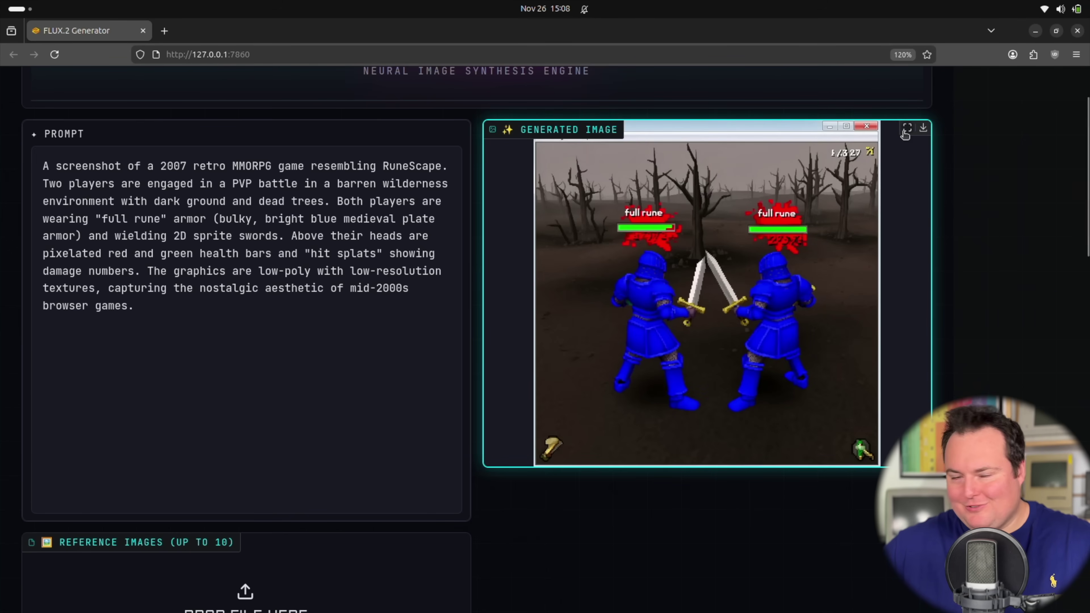
pyautogui.click(908, 128)
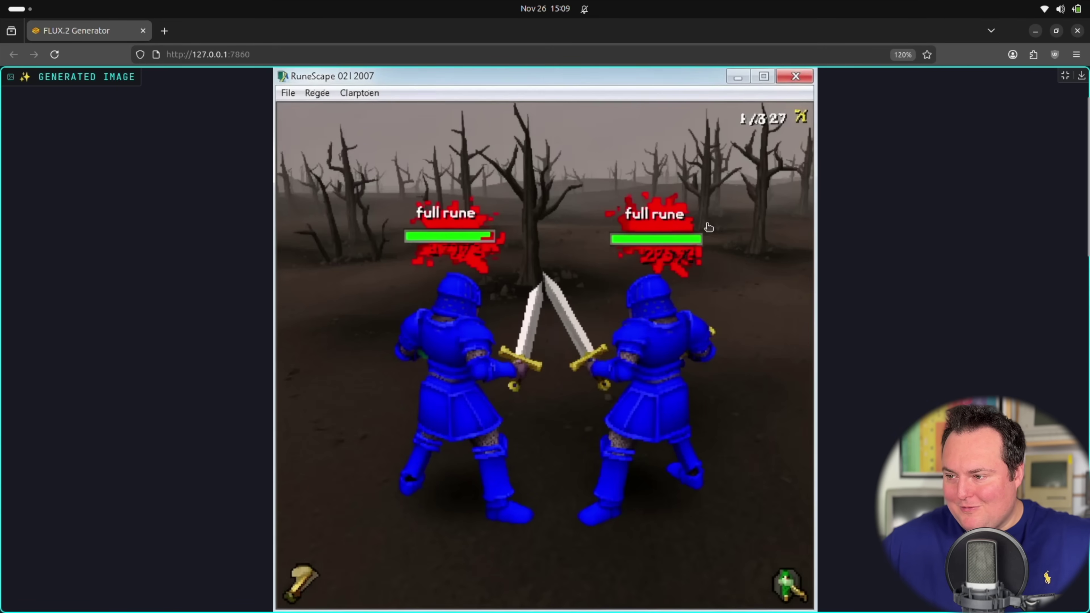
pyautogui.click(1065, 76)
pyautogui.moveTo(219, 306); pyautogui.dragTo(8, 146)
pyautogui.scroll(-7, 484, 480)
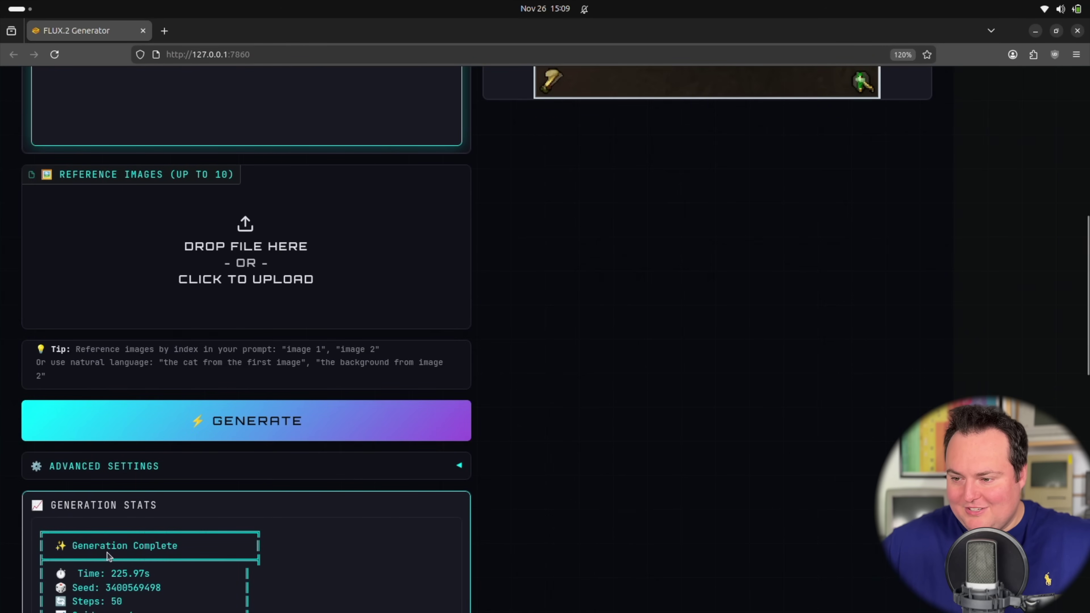
pyautogui.scroll(7, 163, 554)
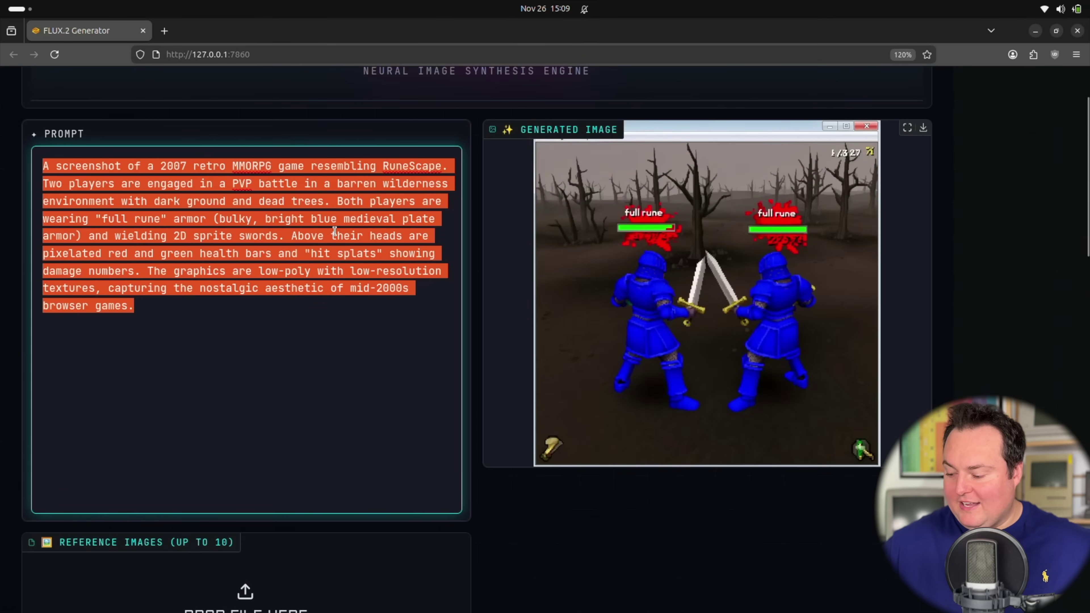
# - Clear the RuneScape prompt and generate the 1889 Eiffel Tower spacesuited-tourist selfie
pyautogui.press('BackSpace')
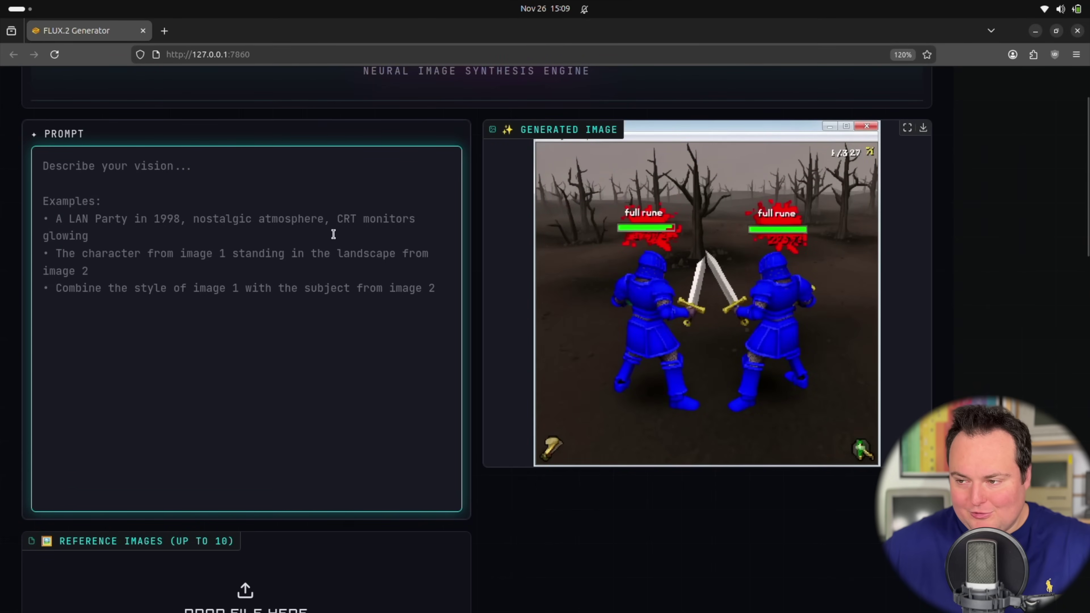
pyautogui.moveTo(2, 604)
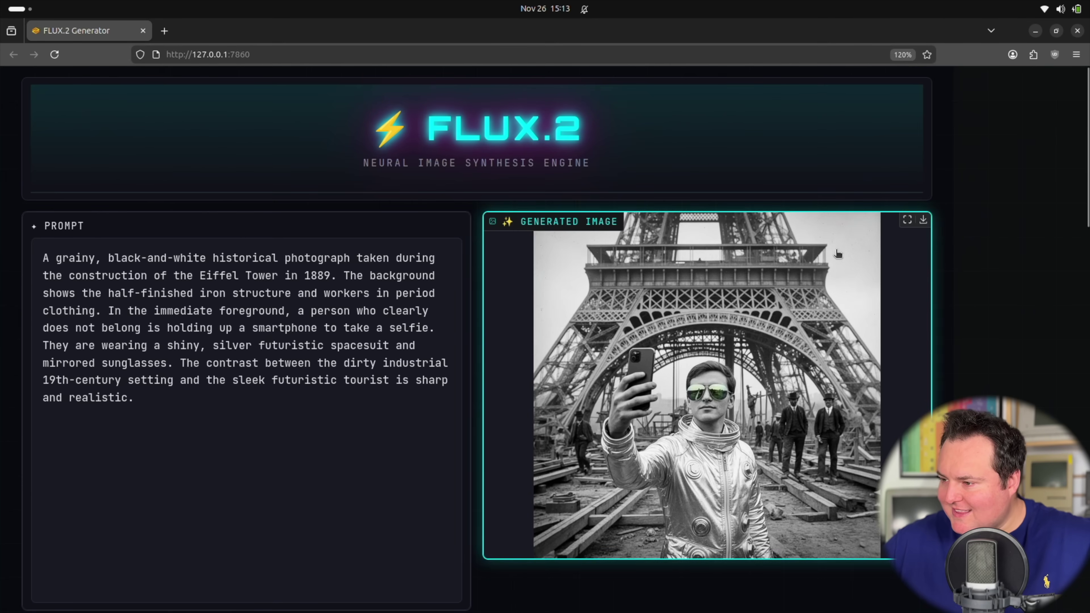
pyautogui.click(908, 220)
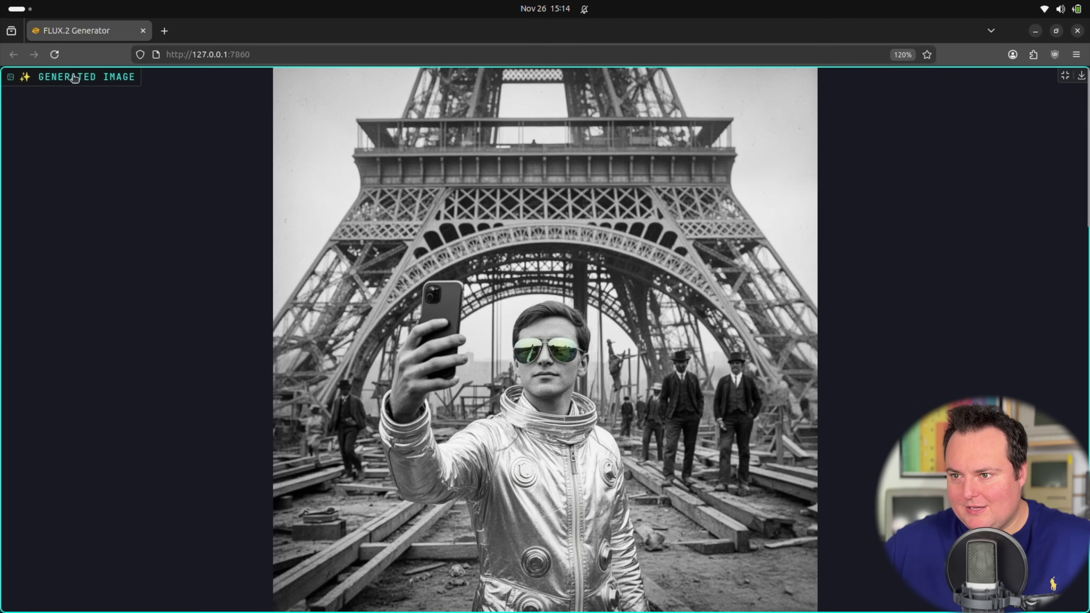
pyautogui.click(1065, 78)
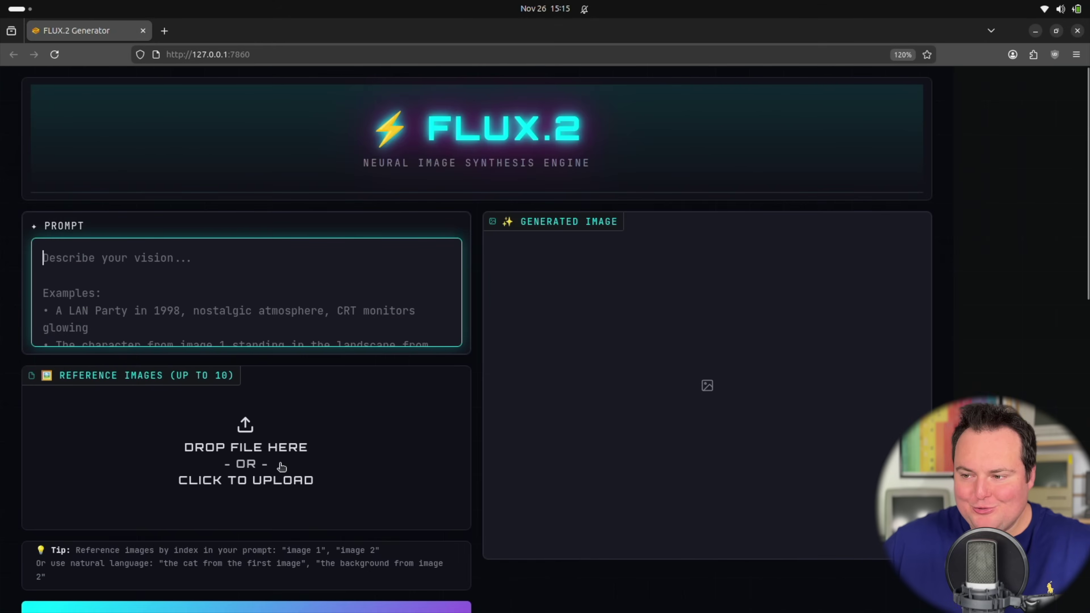
# - Load the JPEG from nbtpics as reference image 1 and start the computer-store laptop prompt
pyautogui.click(280, 467)
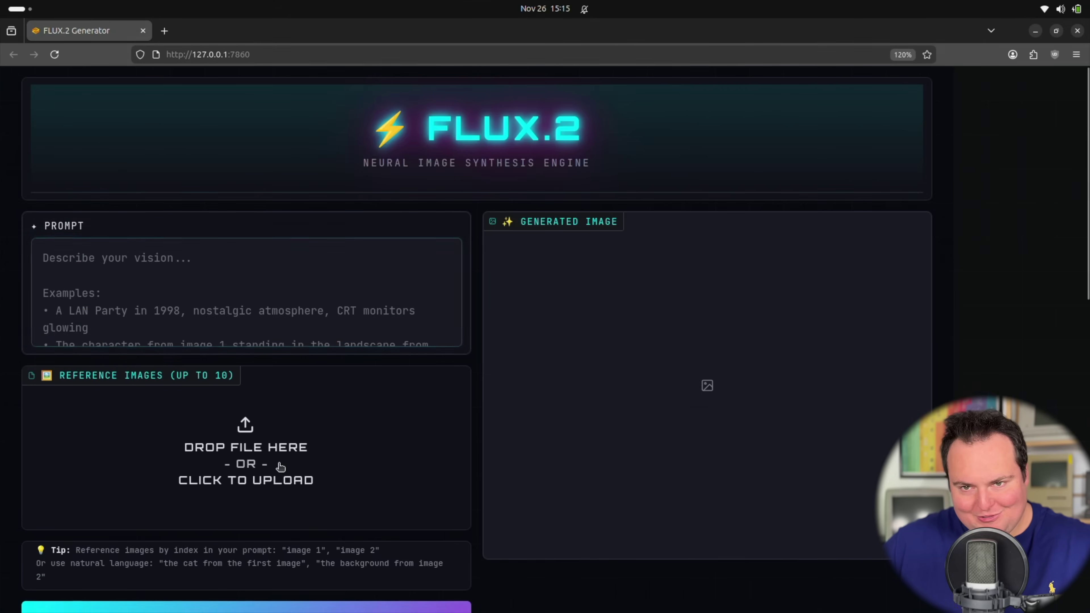
pyautogui.click(507, 308)
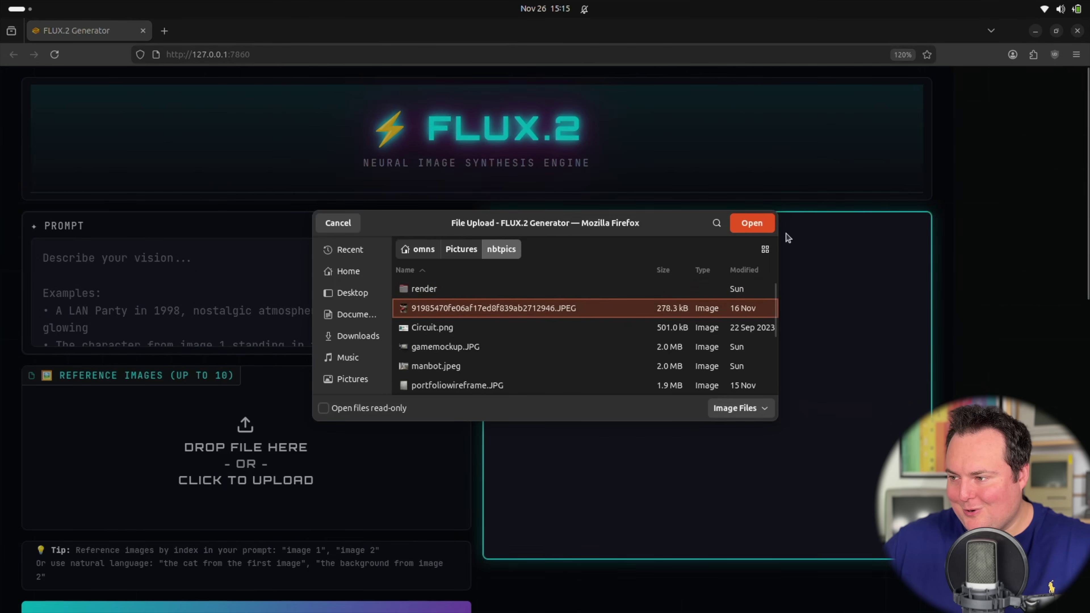
pyautogui.click(752, 223)
pyautogui.click(60, 251)
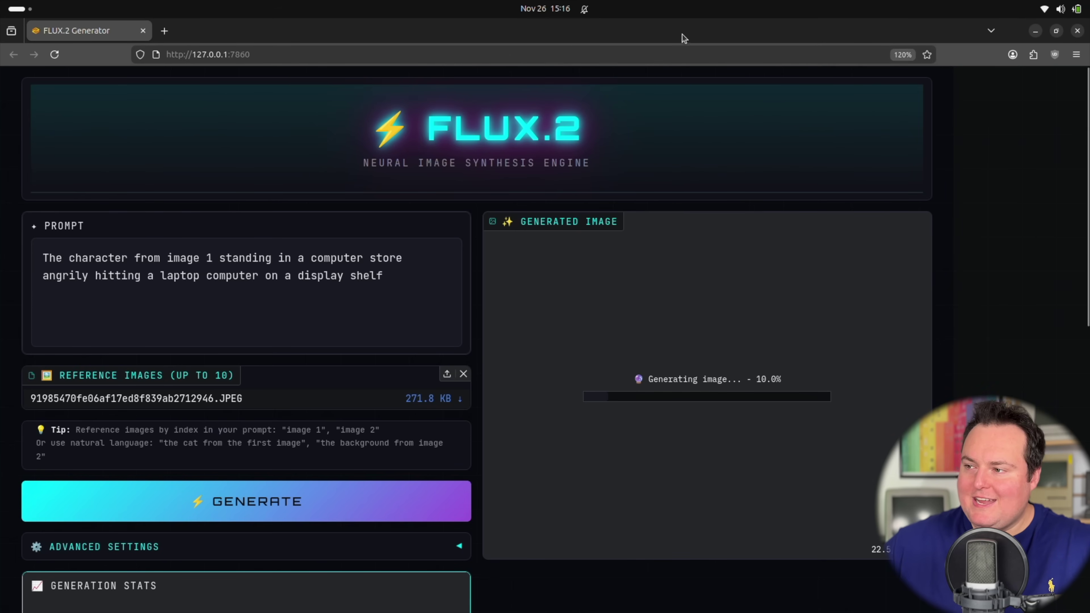
# - Snap the browser to the left half and enlarge the finished computer-store image
pyautogui.press('super+Left')
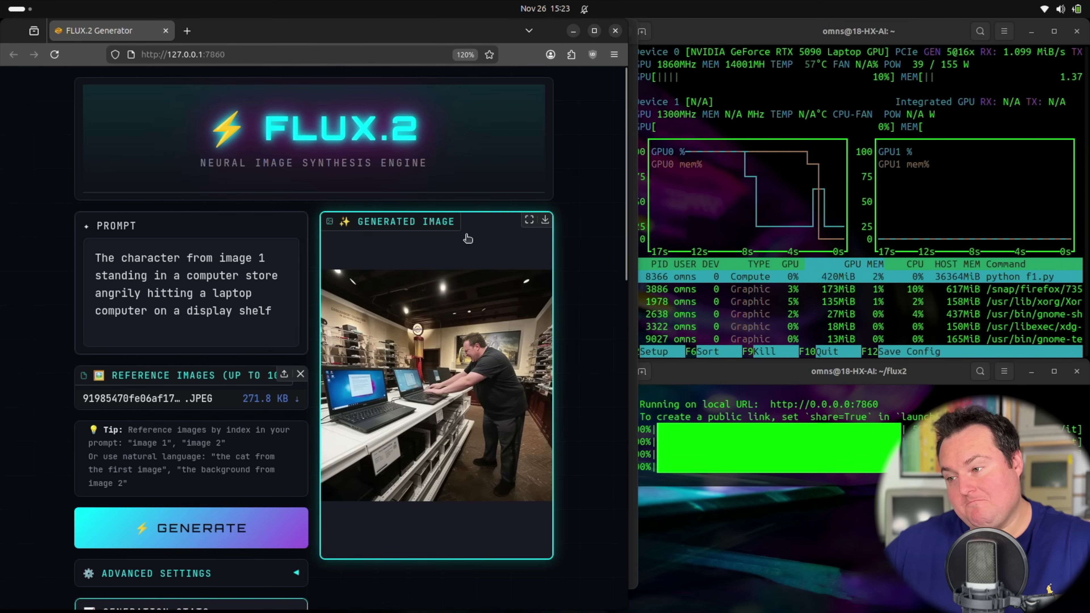
pyautogui.click(529, 220)
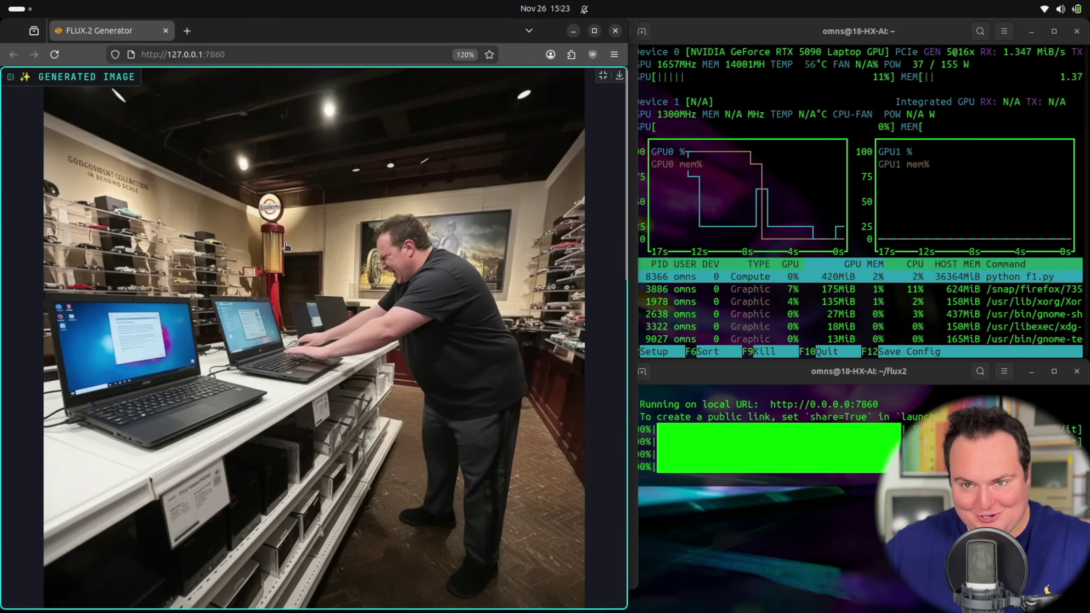
# - Browse Home > Pictures in Files for the reference photos, then bring the browser back to front
pyautogui.moveTo(240, 608)
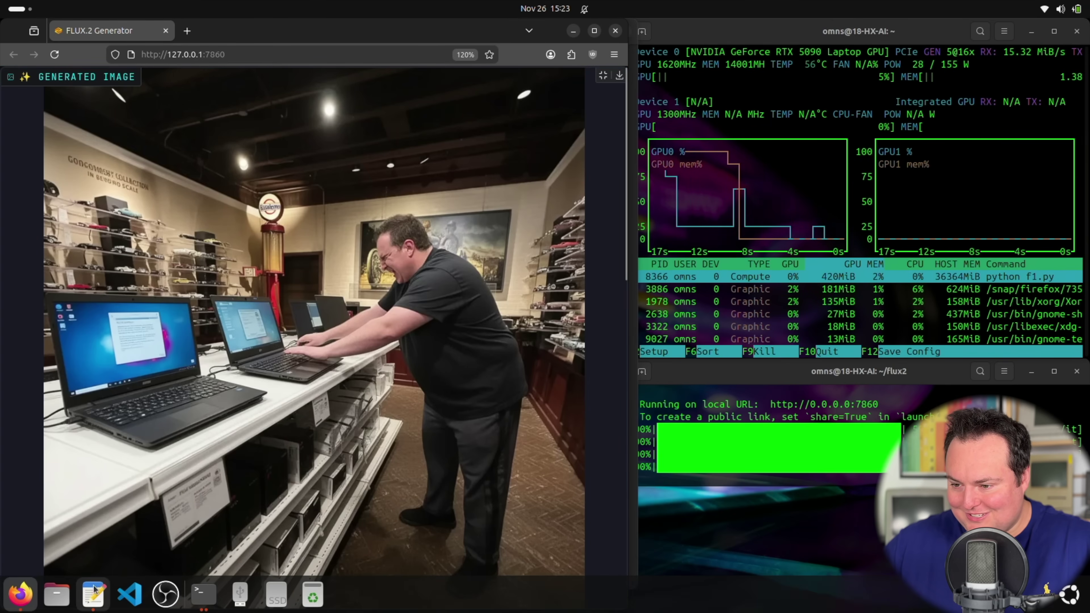
pyautogui.click(56, 595)
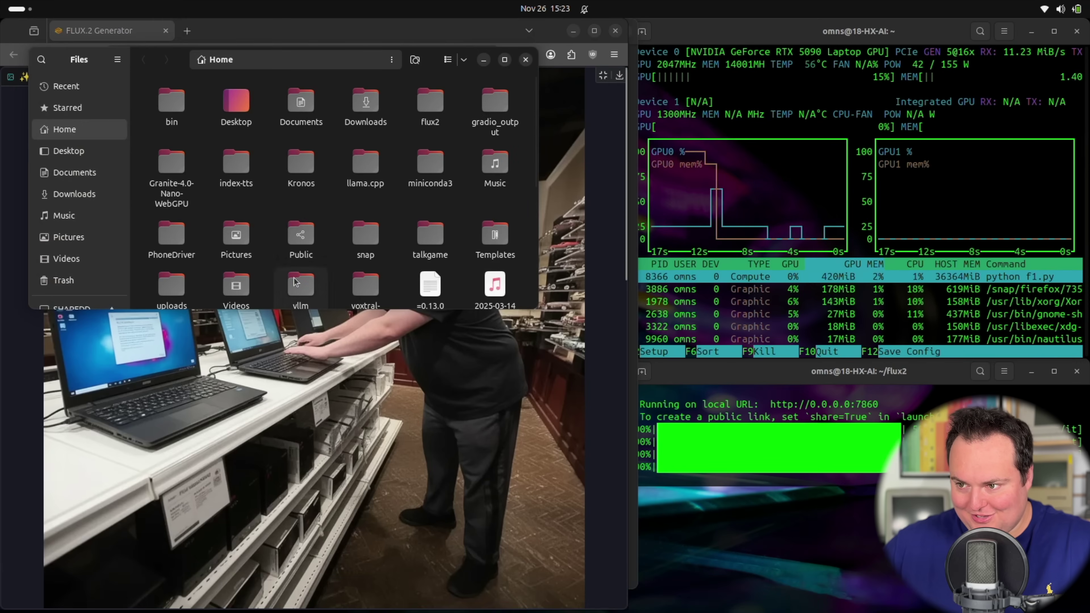
pyautogui.click(89, 236)
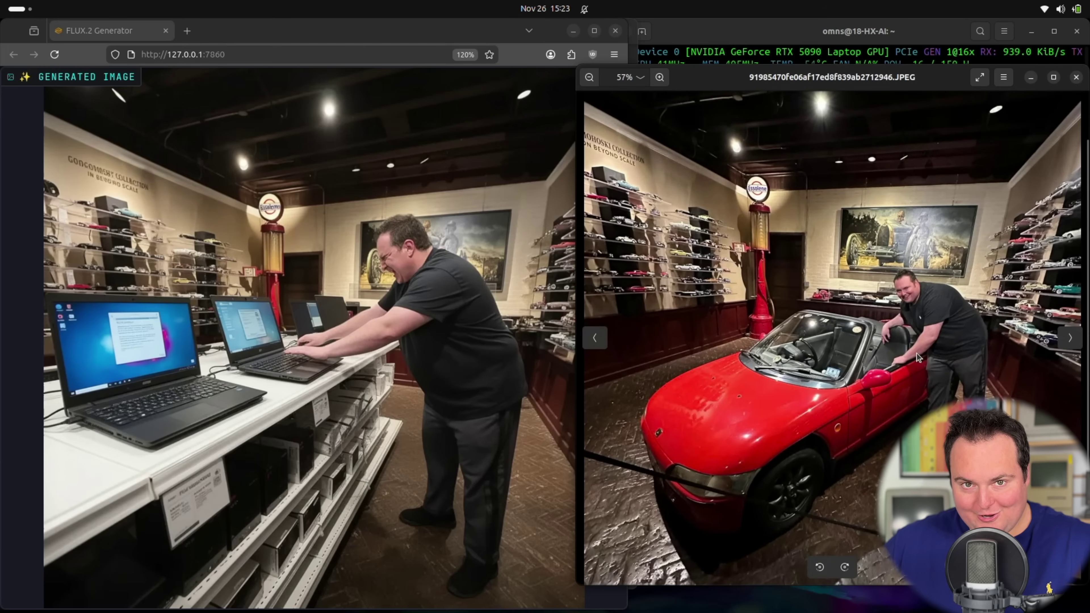
pyautogui.scroll(2, 904, 350)
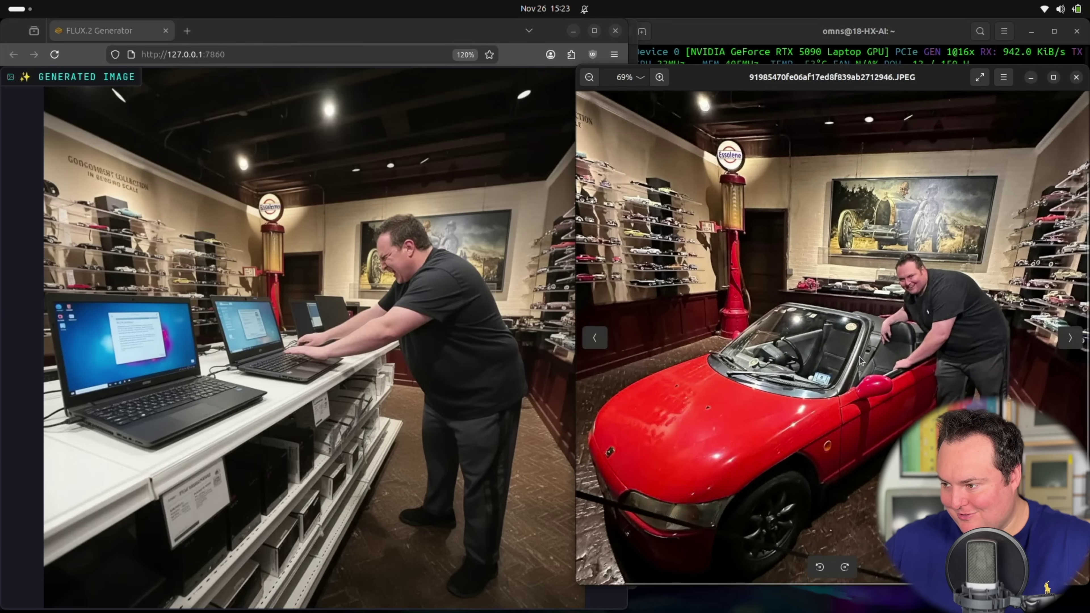
pyautogui.scroll(-1, 867, 369)
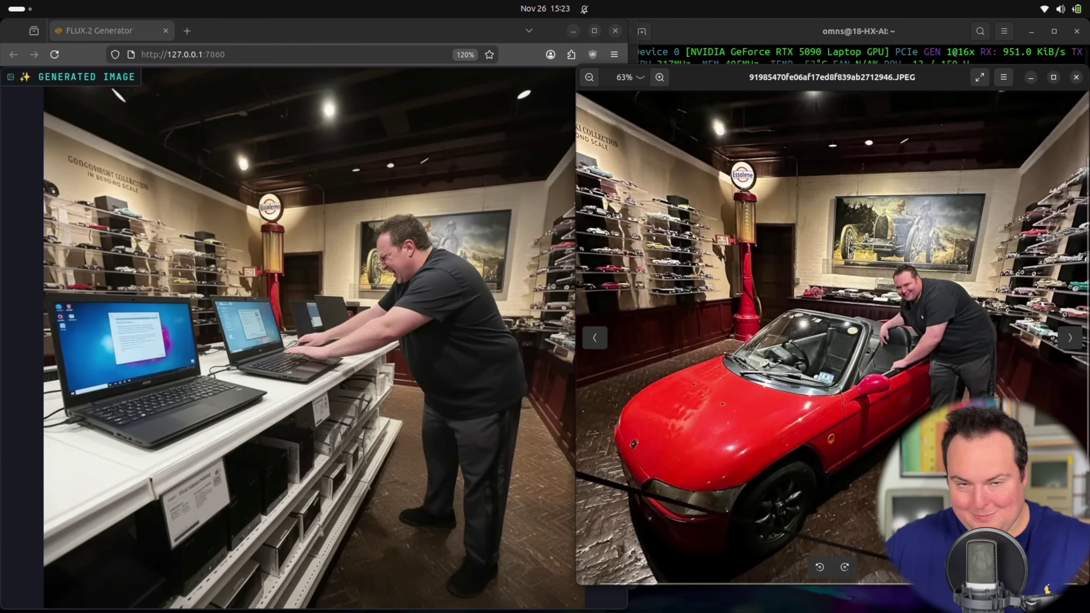
pyautogui.scroll(2, 845, 243)
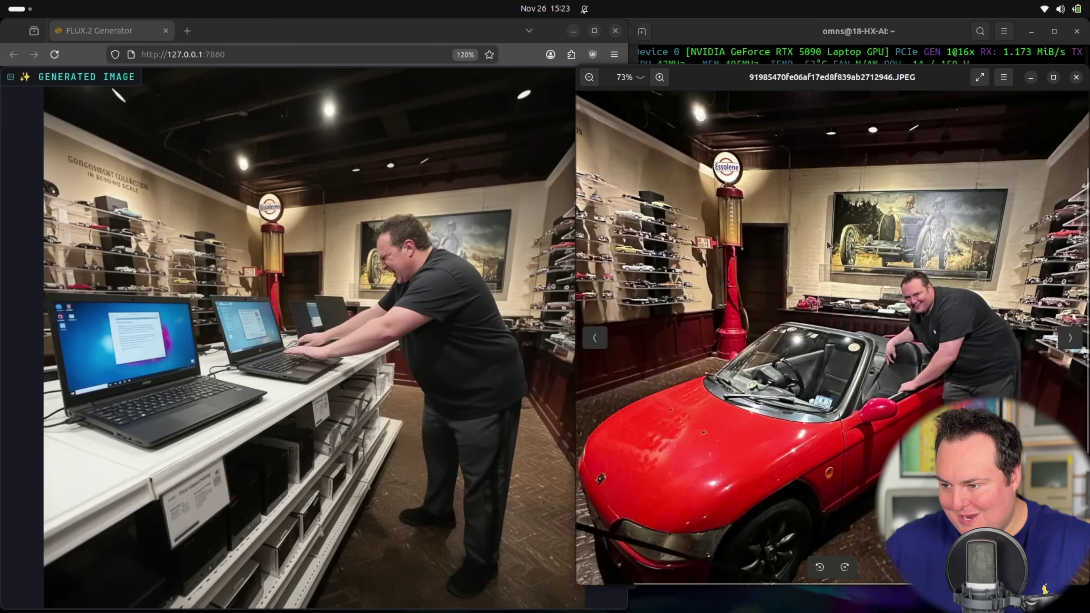
pyautogui.scroll(-2, 828, 245)
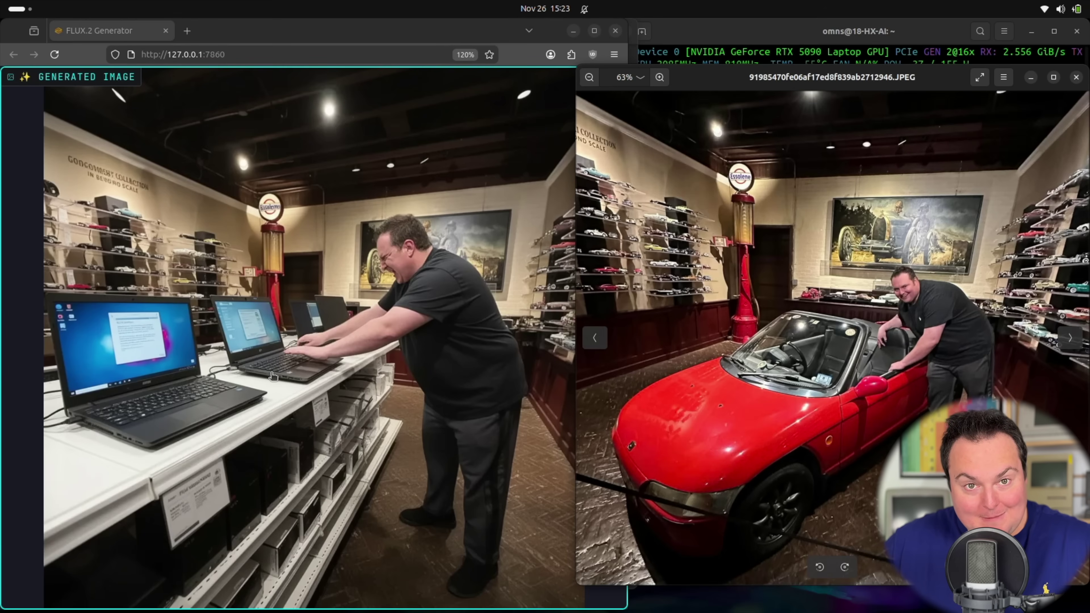
pyautogui.click(340, 289)
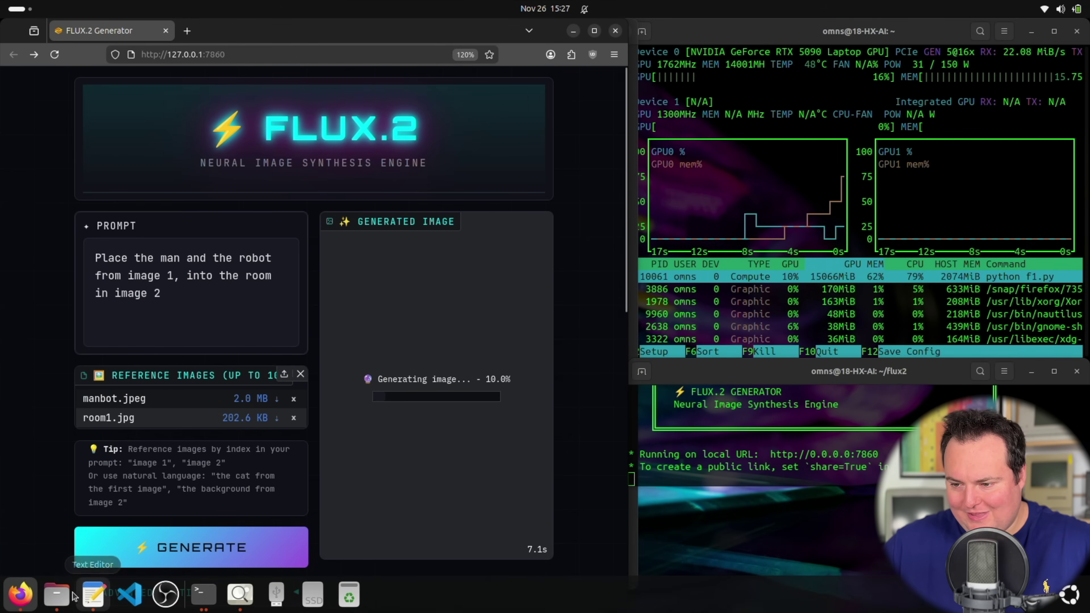
# - Preview room1.jpg from the nbtpics folder and move its viewer aside
pyautogui.click(62, 592)
pyautogui.click(415, 249)
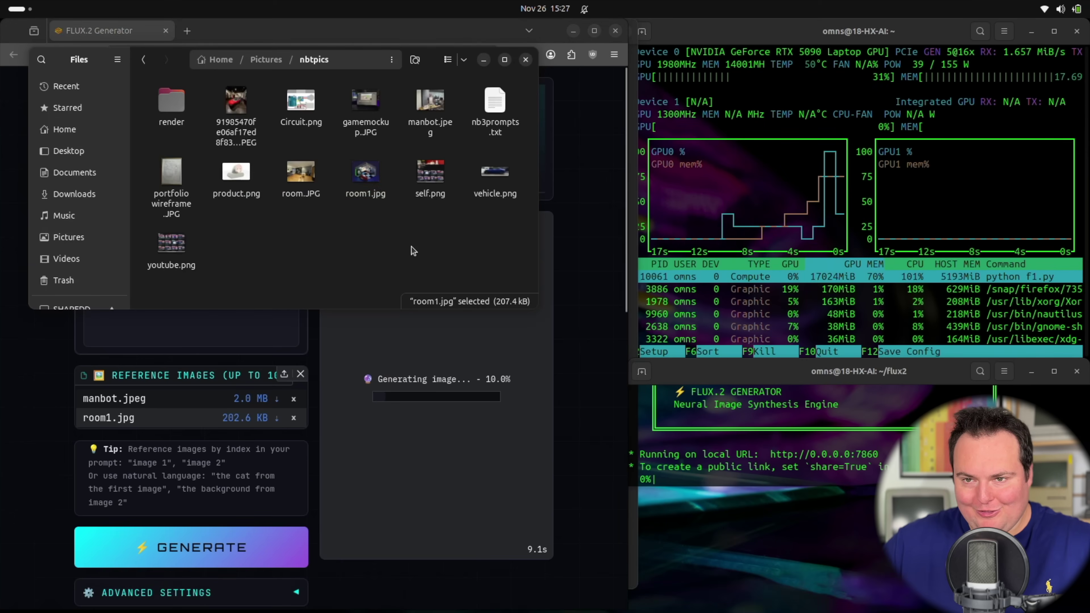
pyautogui.doubleClick(375, 199)
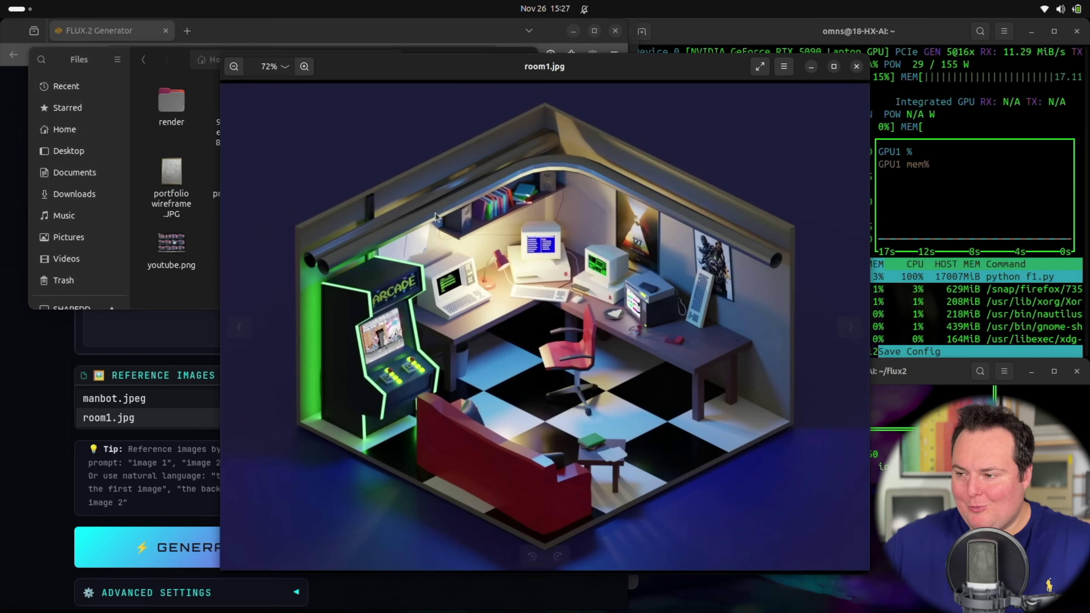
pyautogui.moveTo(464, 62); pyautogui.dragTo(398, 247)
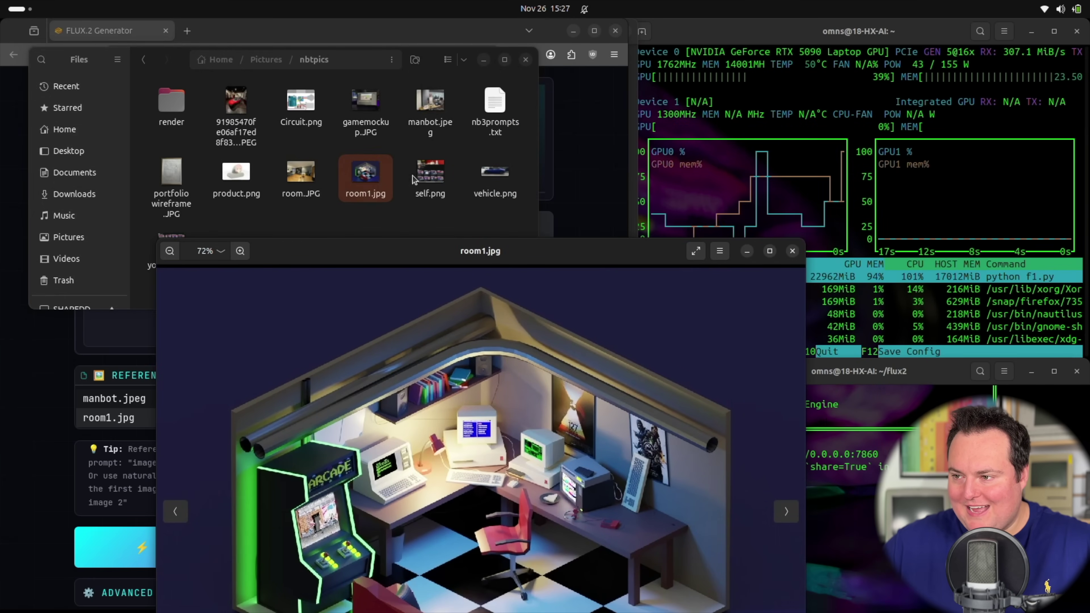
# - Preview manbot.jpeg, then raise the room1.jpg viewer back in front of it
pyautogui.click(431, 122)
pyautogui.doubleClick(431, 123)
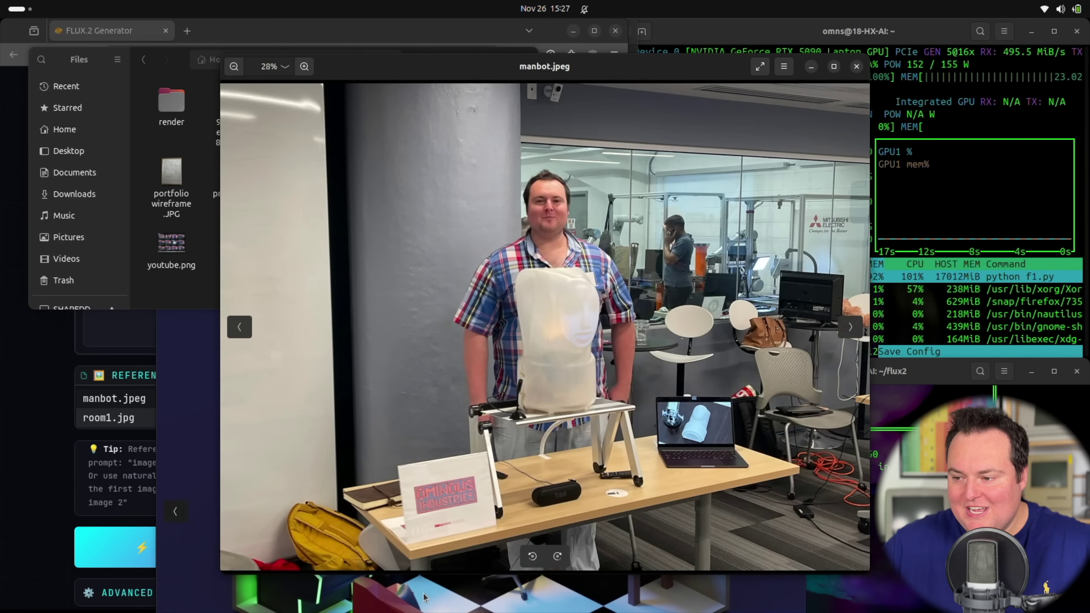
pyautogui.click(425, 608)
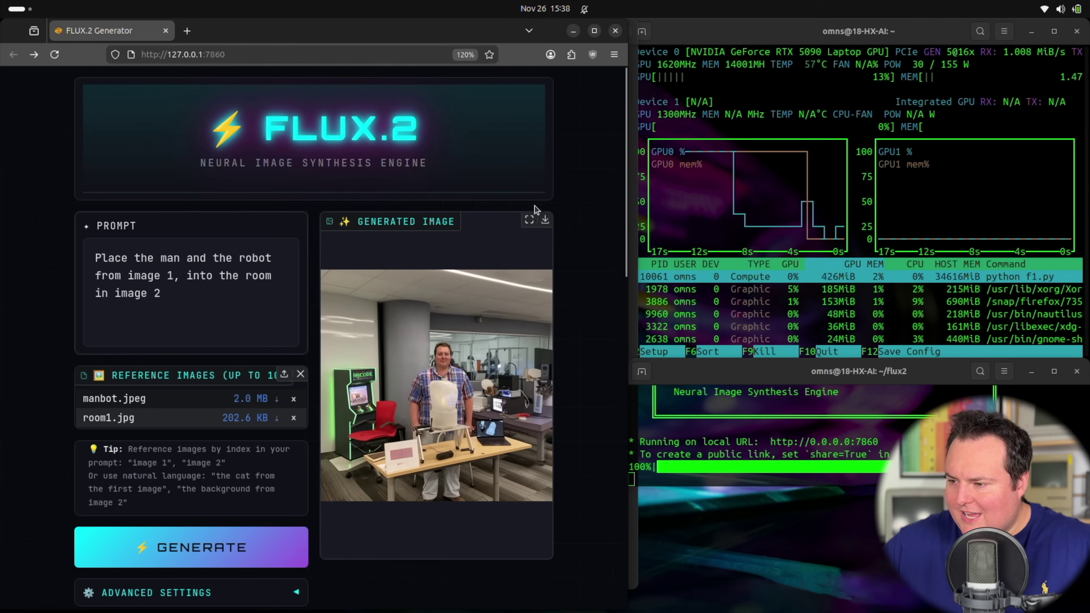
# - Show the man-and-robot arcade room composite fullscreen in a maximized Firefox window
pyautogui.click(529, 219)
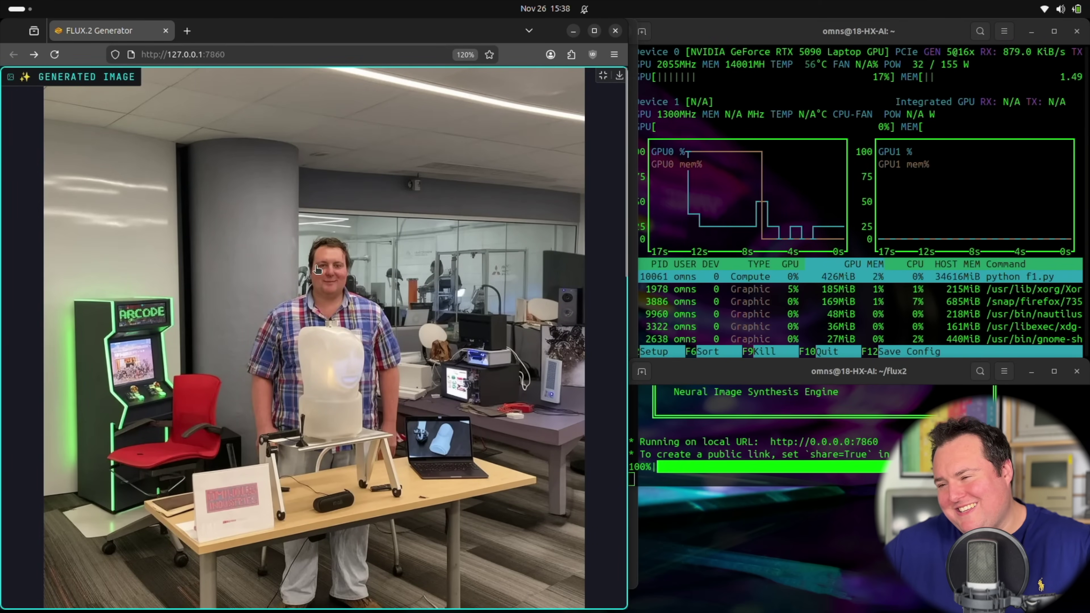
pyautogui.doubleClick(417, 24)
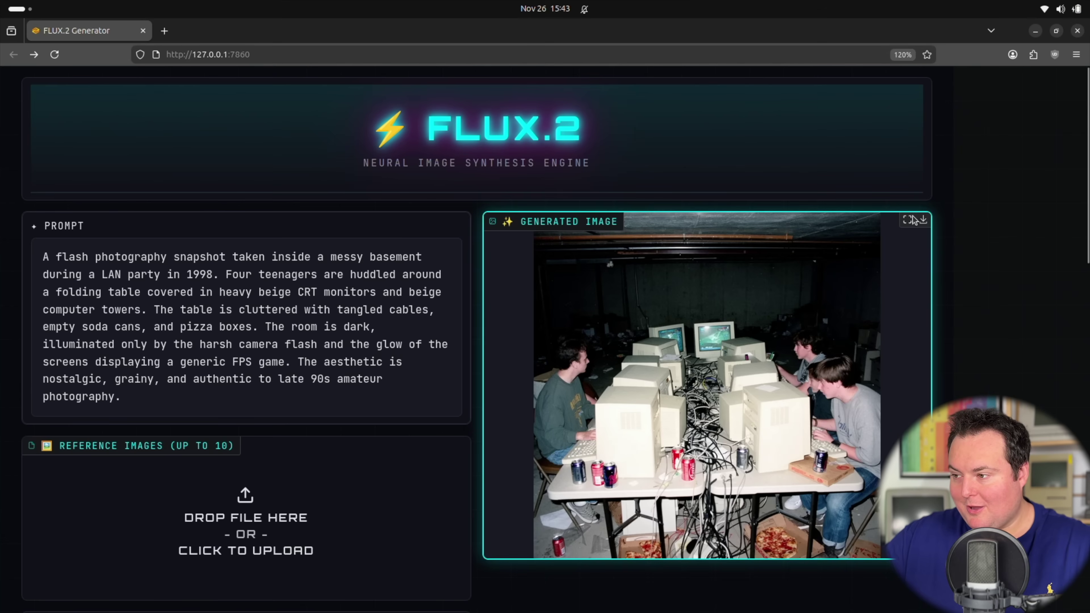
# - Enlarge the finished 1998 LAN party basement snapshot to fill the page
pyautogui.click(905, 222)
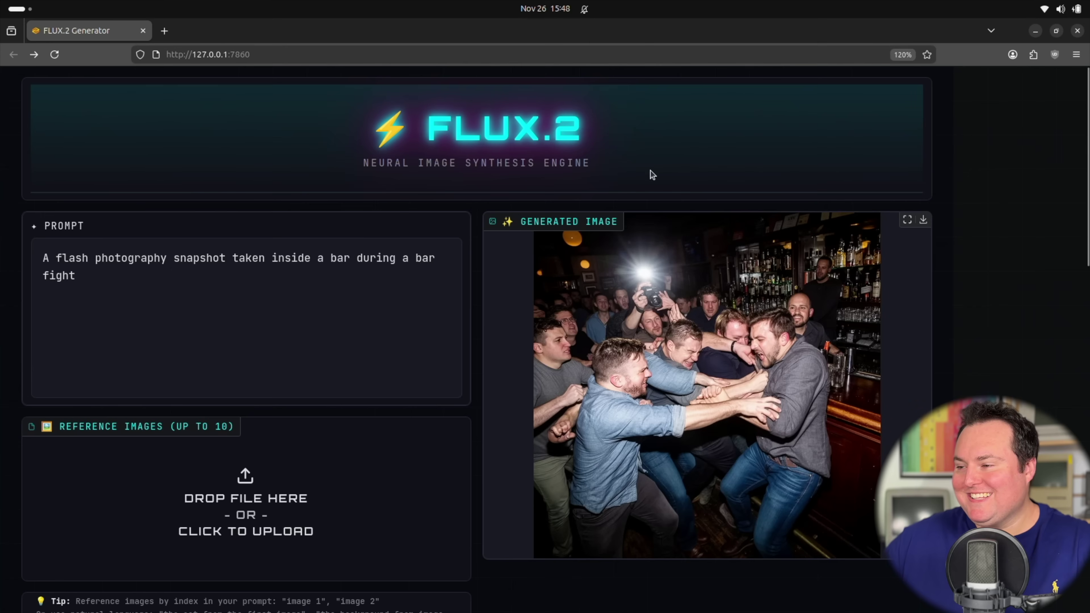
# - Enlarge the finished bar fight flash photo to fill the page
pyautogui.click(907, 220)
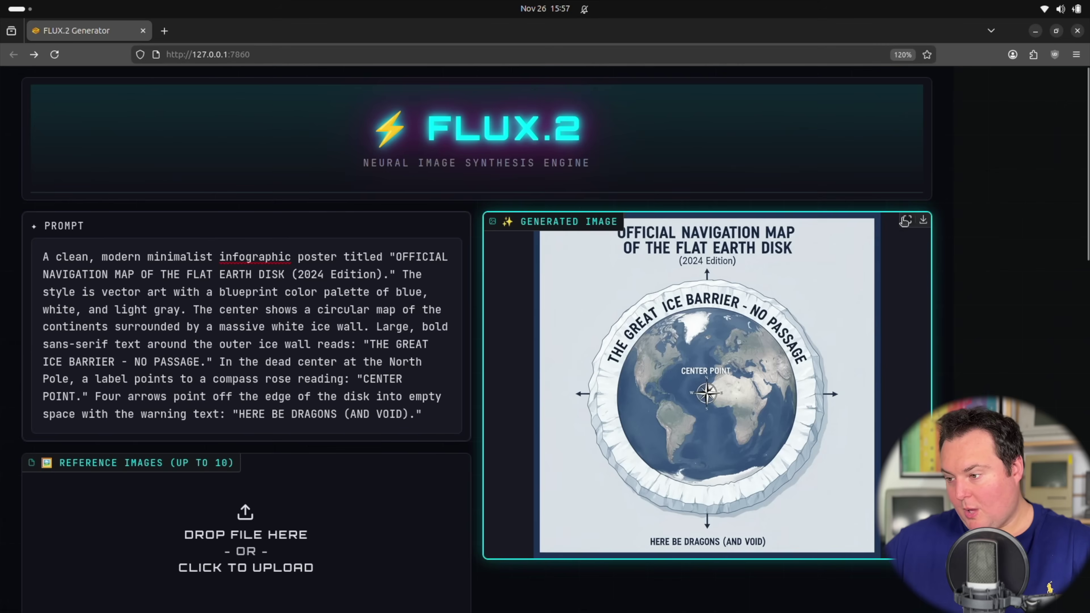
# - Enlarge the generated Flat Earth Disk navigation map infographic to fill the page
pyautogui.click(904, 220)
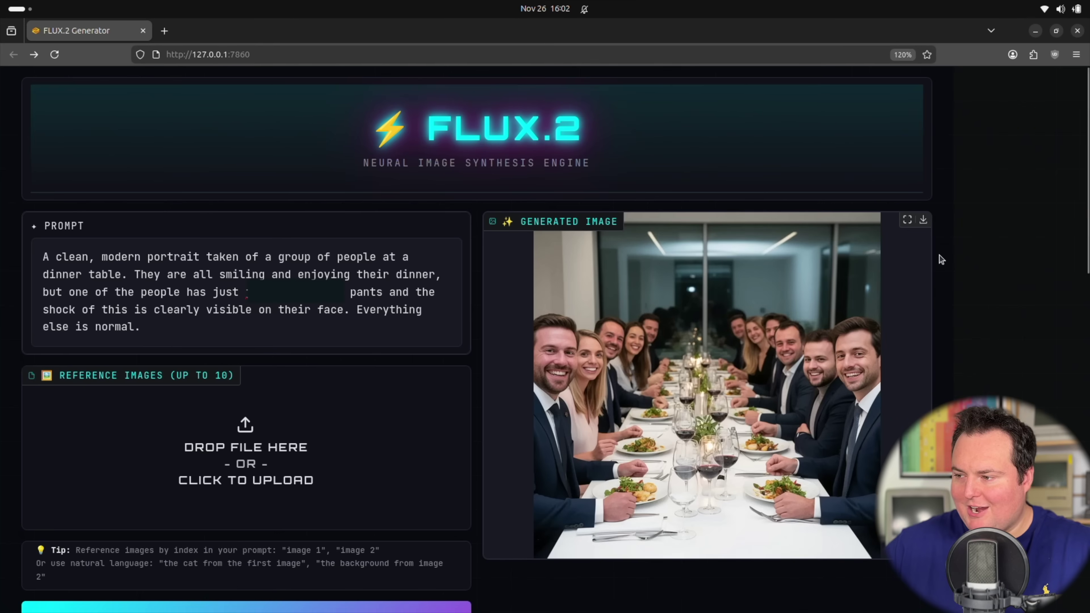
# - Enlarge the generated dinner table group portrait to fill the page
pyautogui.click(908, 220)
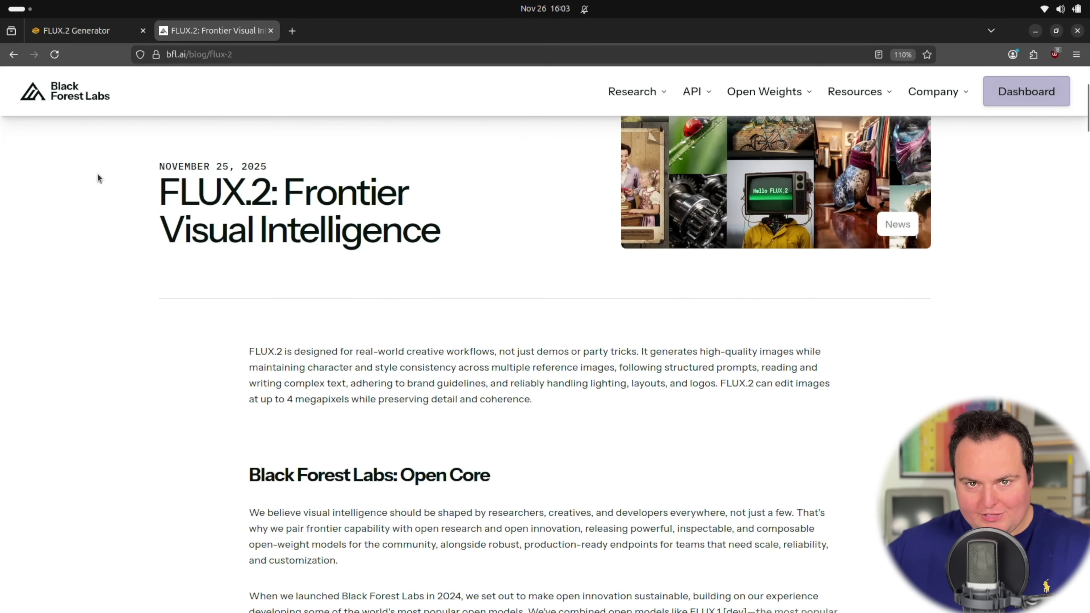
# - Scroll the FLUX.2 blog post down to the [pro], [flex], [dev] and [klein] model list
pyautogui.scroll(-5, 97, 172)
pyautogui.scroll(-8, 94, 172)
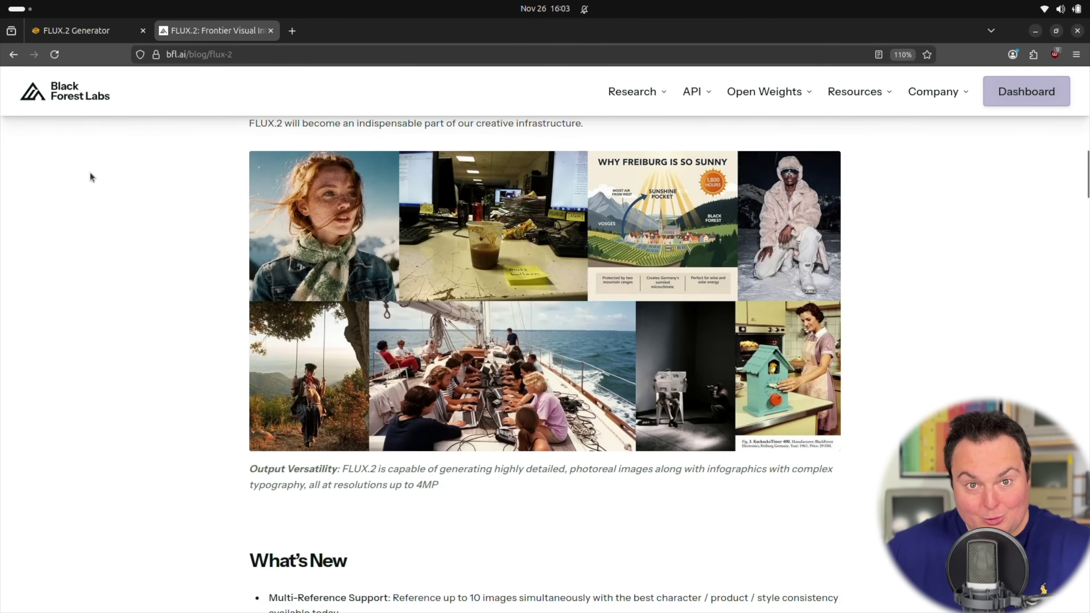
pyautogui.scroll(-8, 90, 176)
pyautogui.scroll(-15, 90, 173)
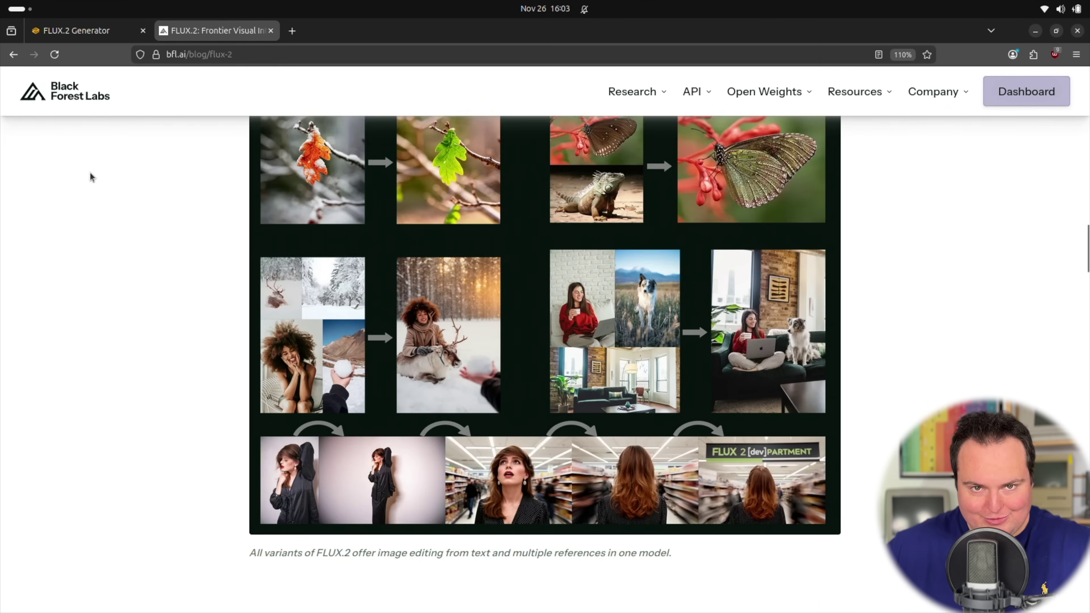
pyautogui.scroll(-6, 102, 171)
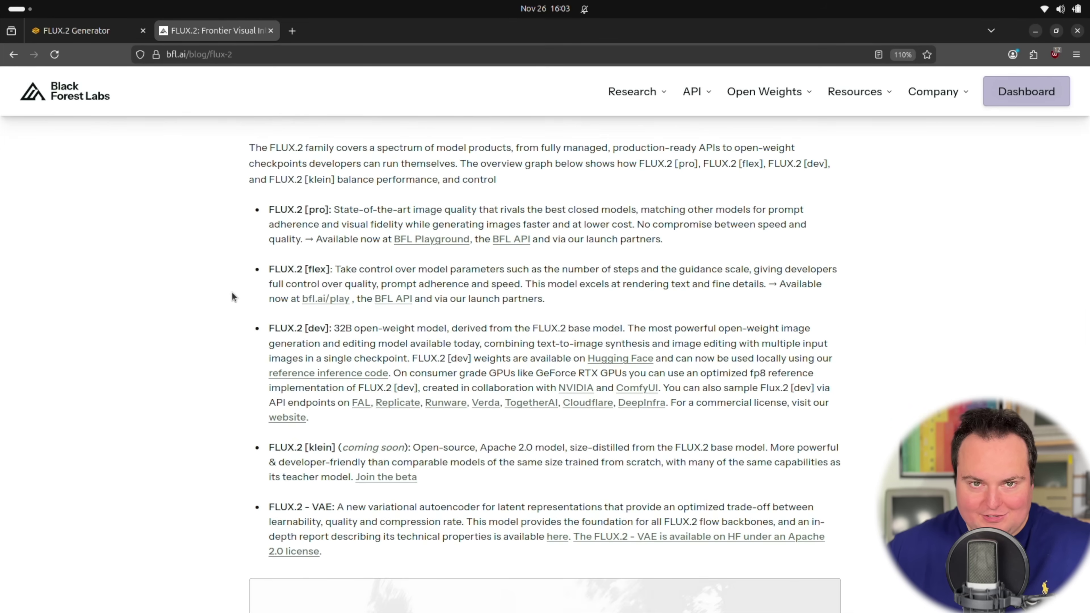
# - Highlight parts of the FLUX.2 [klein] description, including its open-source licence wording
pyautogui.scroll(-3, 231, 297)
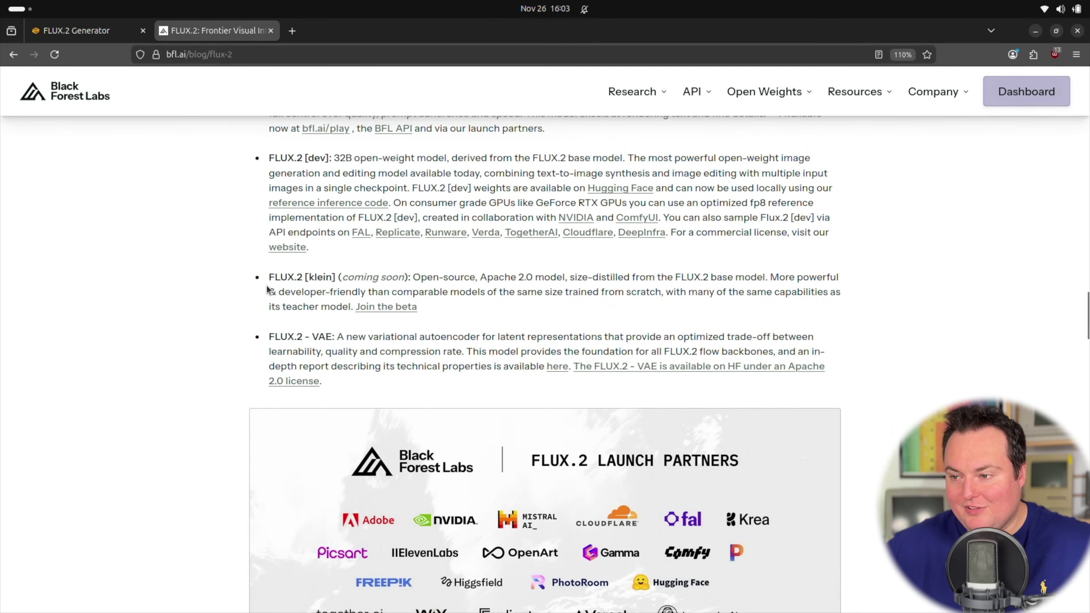
pyautogui.moveTo(270, 278); pyautogui.dragTo(324, 292)
pyautogui.click(355, 288)
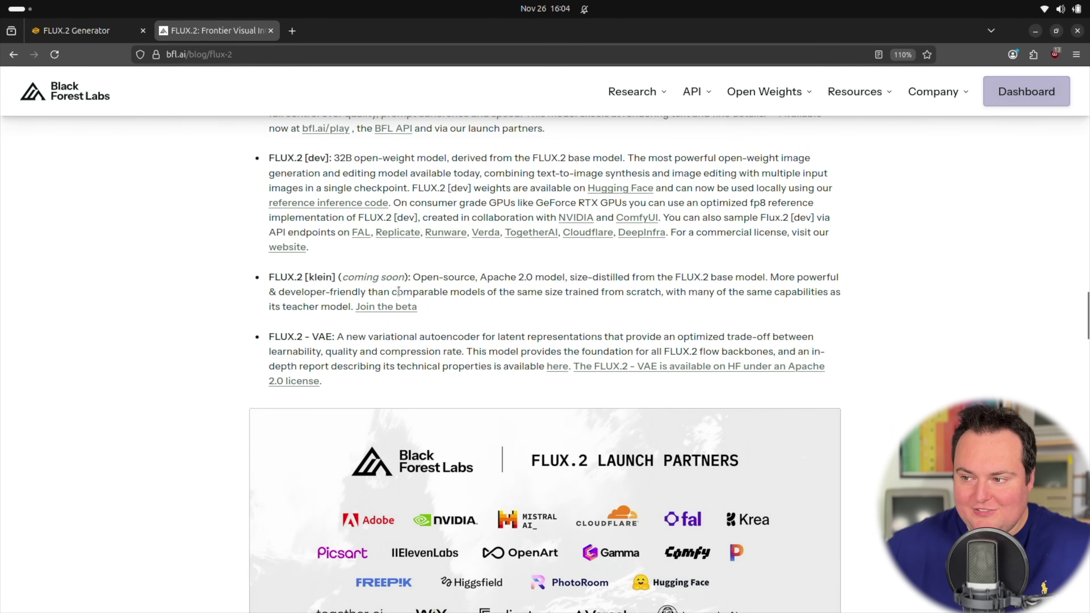
pyautogui.moveTo(414, 277); pyautogui.dragTo(543, 292)
pyautogui.click(674, 294)
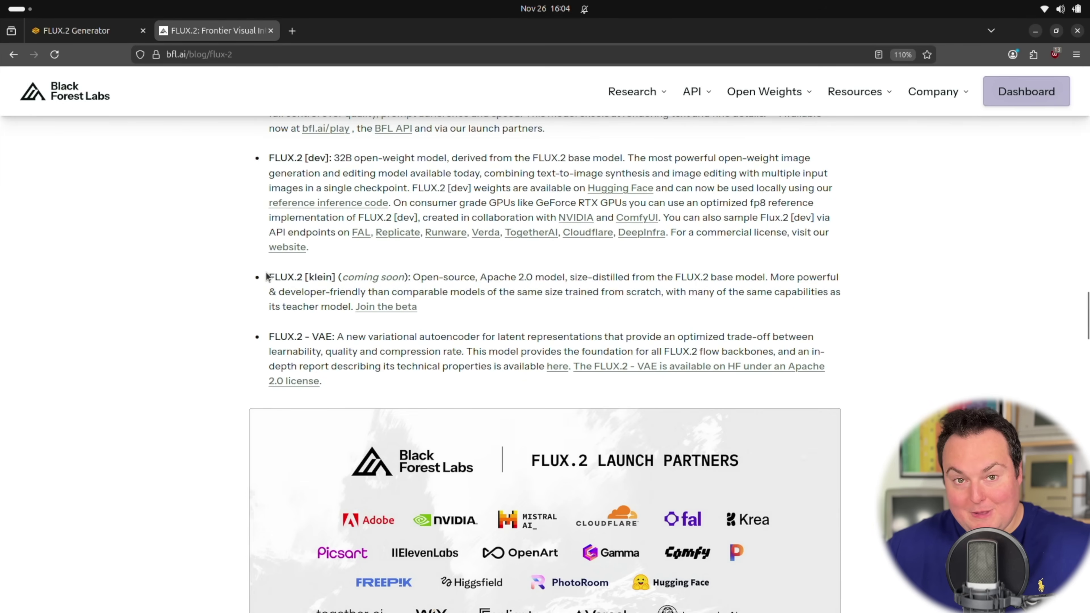
pyautogui.moveTo(267, 277); pyautogui.dragTo(449, 323)
pyautogui.click(468, 323)
# - Mark klein's Apache 2.0 wording, then scroll back up to What's New
pyautogui.scroll(2, 428, 367)
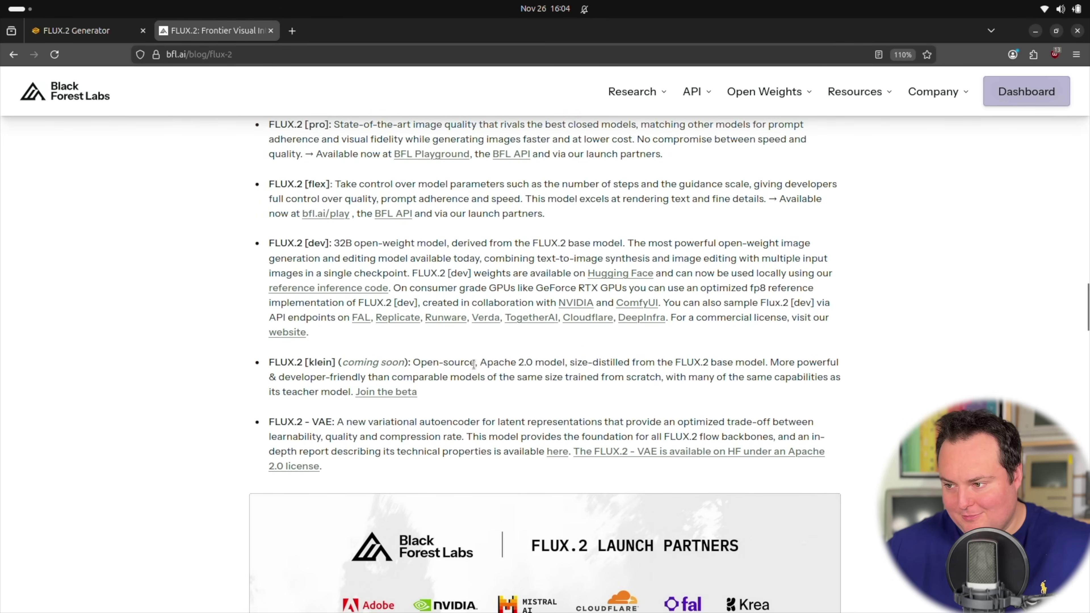
pyautogui.moveTo(476, 363); pyautogui.dragTo(567, 366)
pyautogui.click(551, 406)
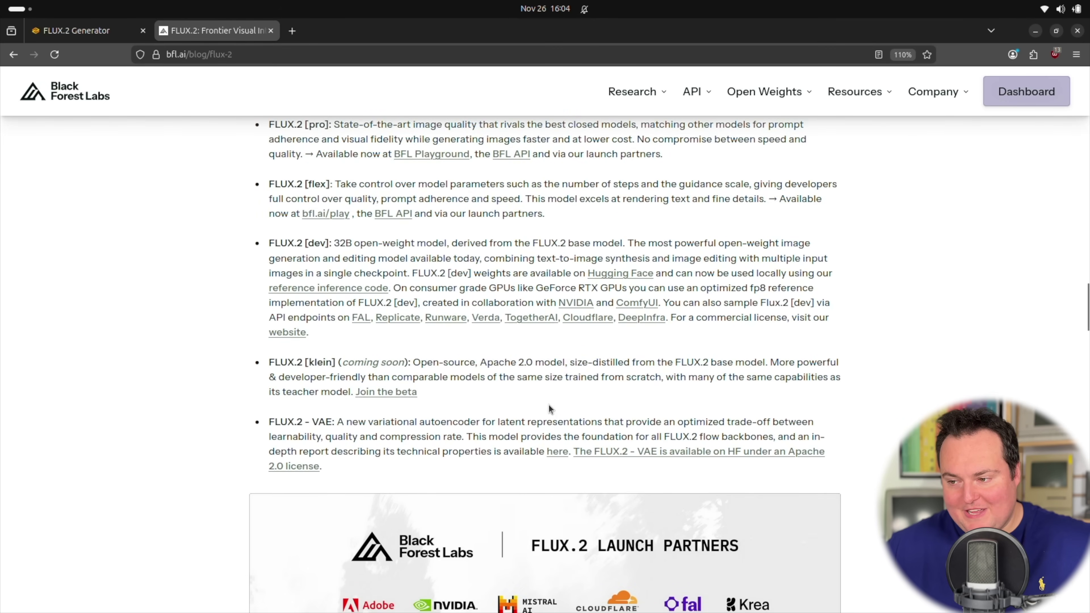
pyautogui.scroll(10, 551, 408)
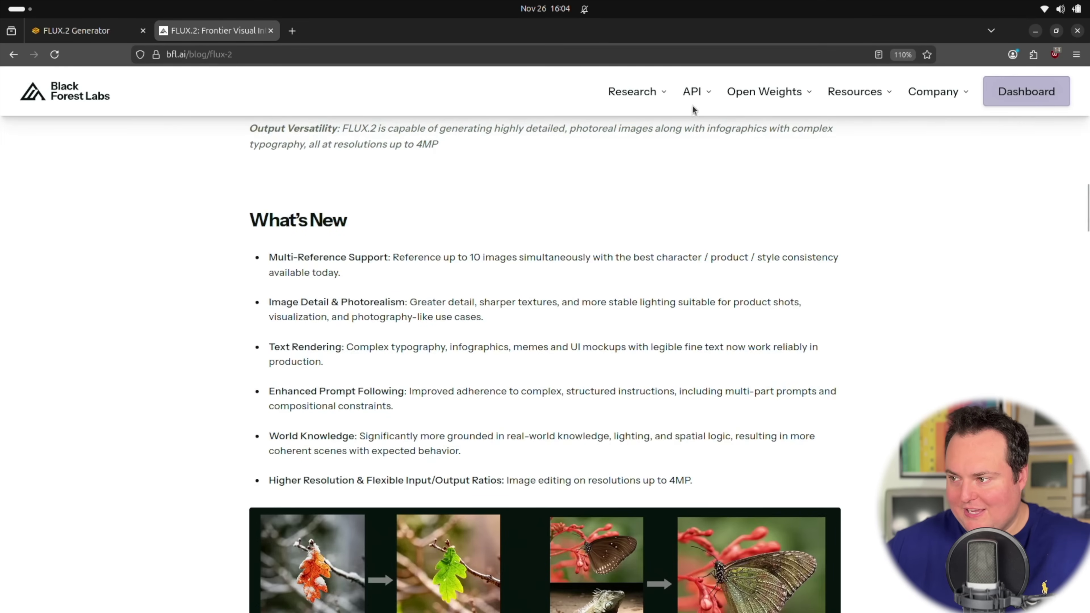
pyautogui.press('super+Left')
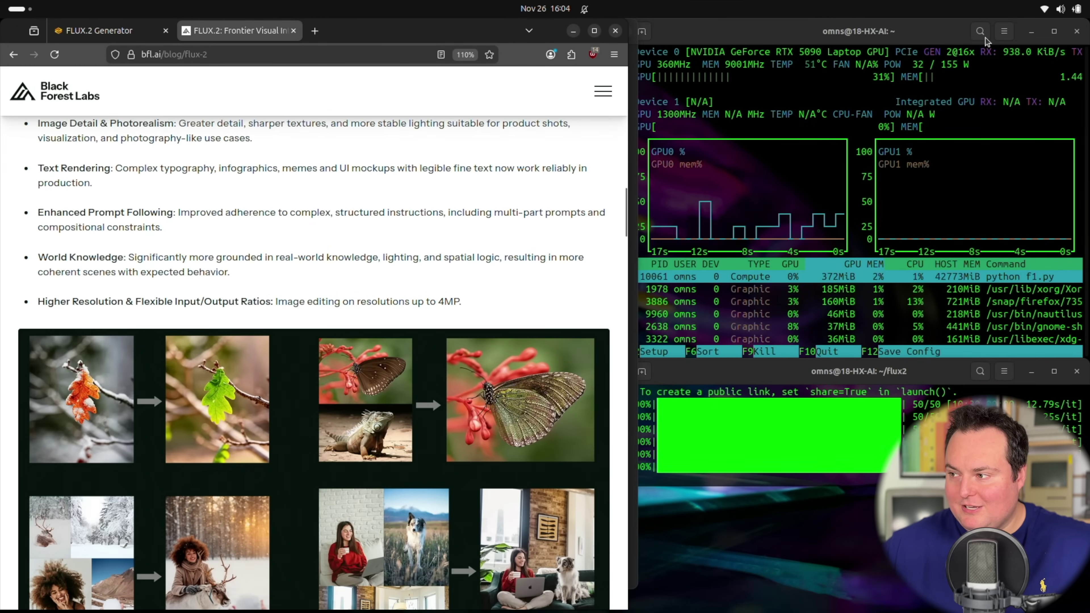